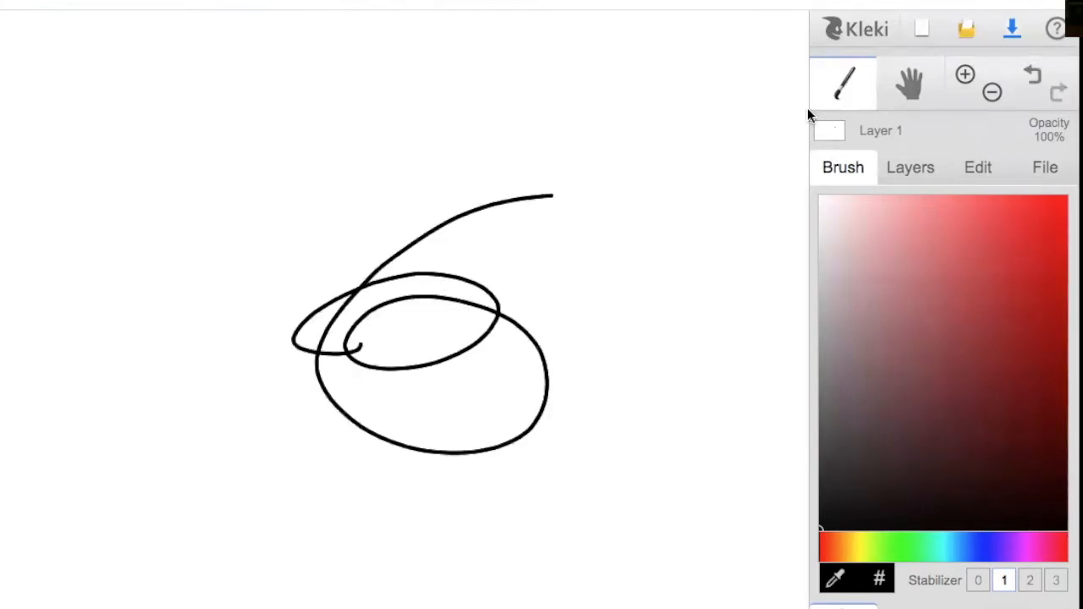
Save the drawing to the computer as a PNG image
click(965, 75)
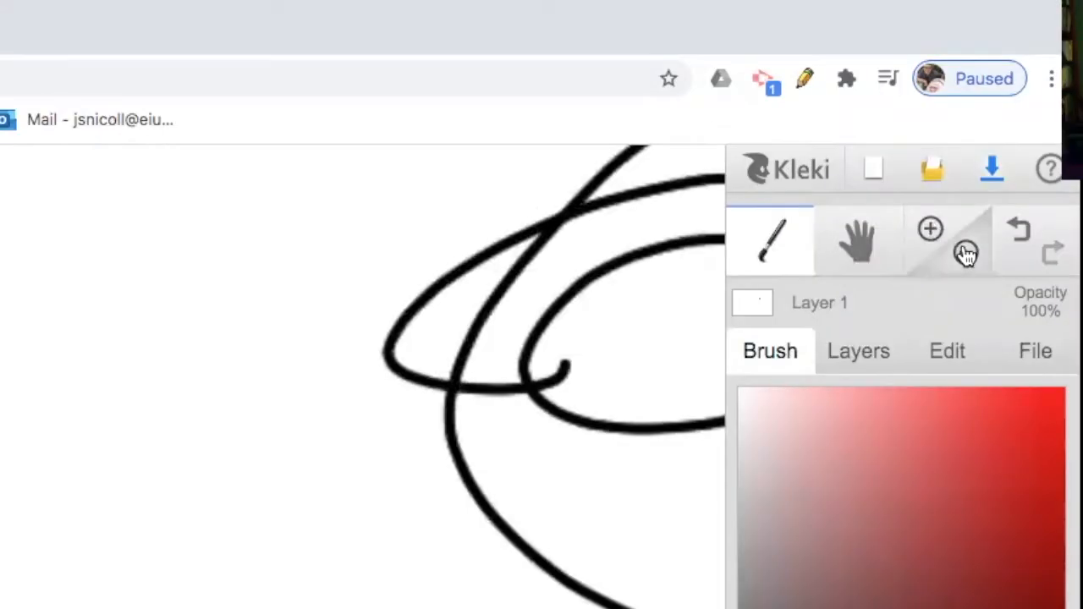
click(965, 252)
click(966, 251)
click(868, 245)
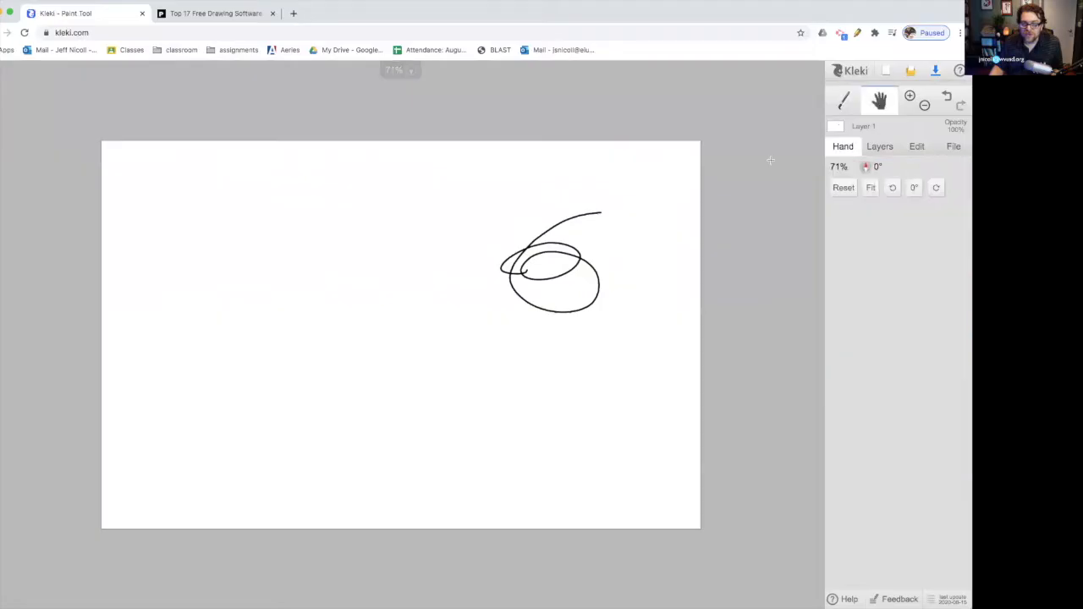
mouse_move(549, 266)
mouse_down()
mouse_move(696, 268)
mouse_move(484, 365)
mouse_move(768, 258)
mouse_move(689, 329)
mouse_move(534, 218)
mouse_move(561, 317)
mouse_up()
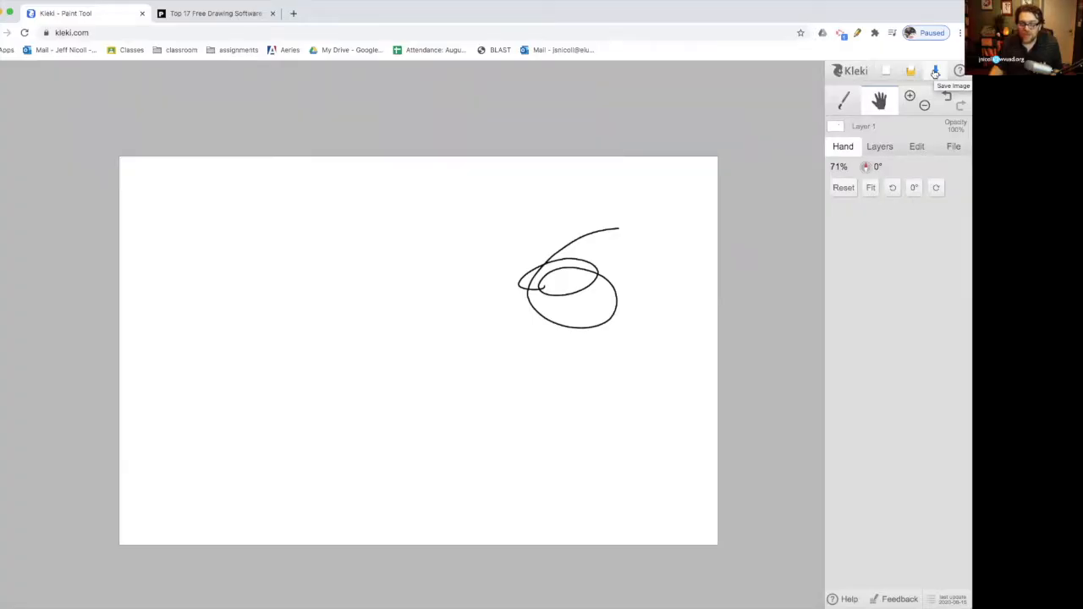
click(936, 72)
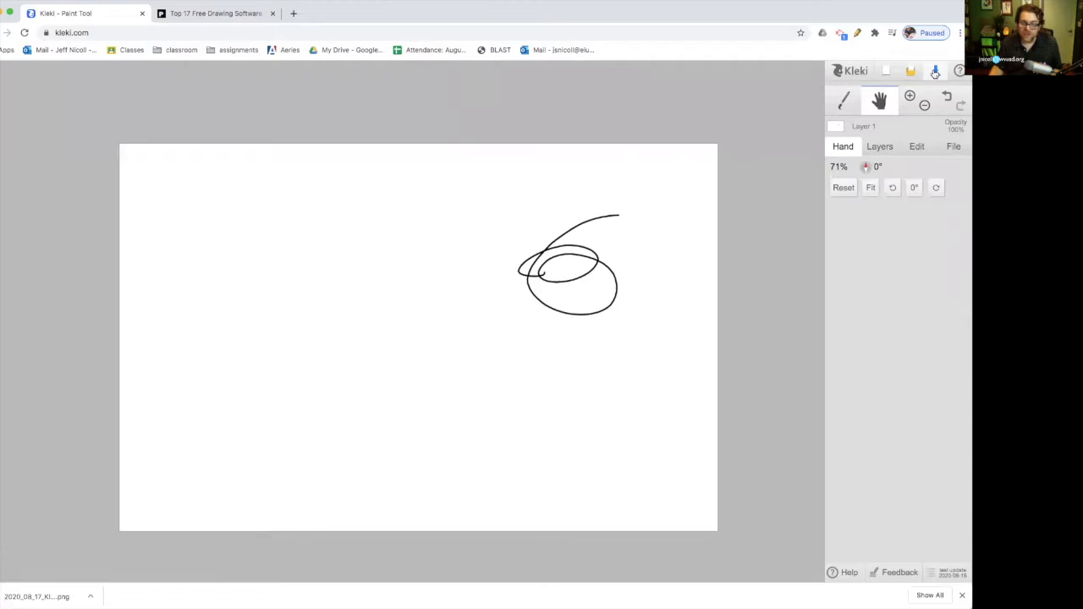
Start a Google Drive upload of the drawing, connect the Google account and allow Filestack access to its Drive files
click(954, 148)
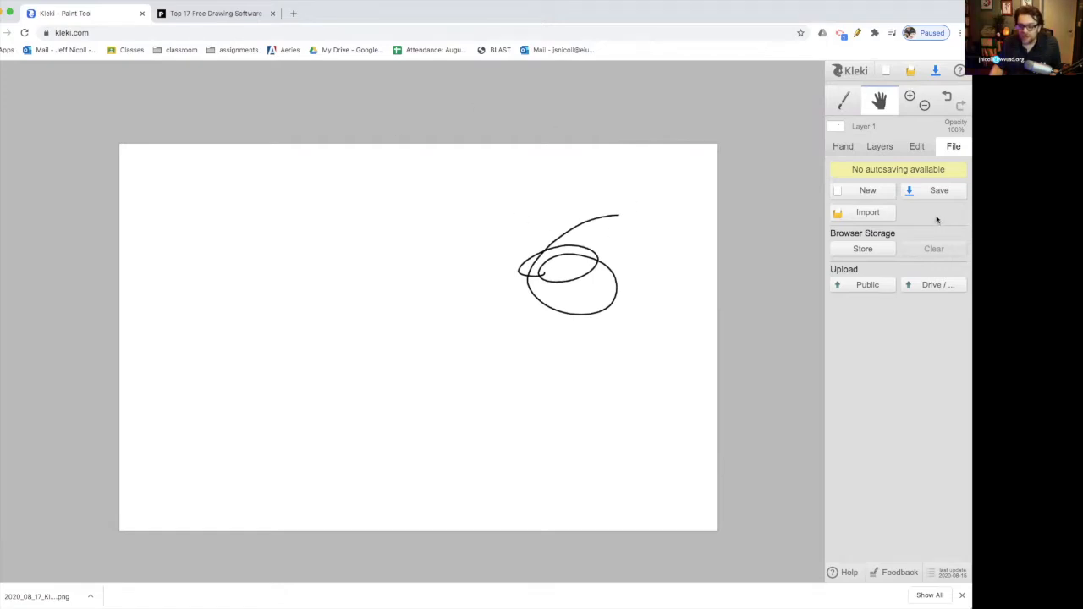
click(932, 287)
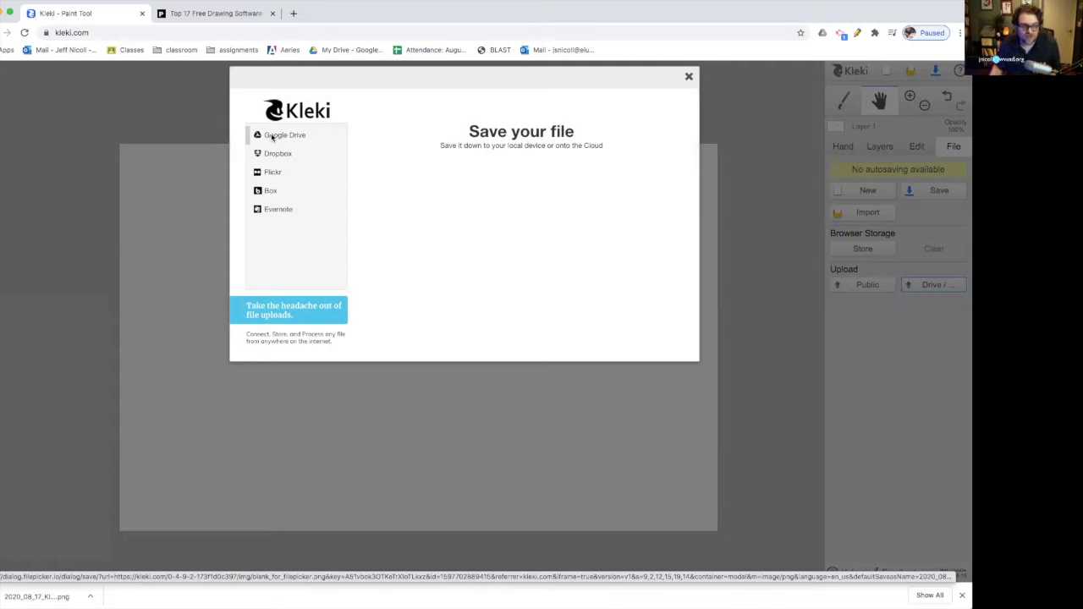
click(272, 138)
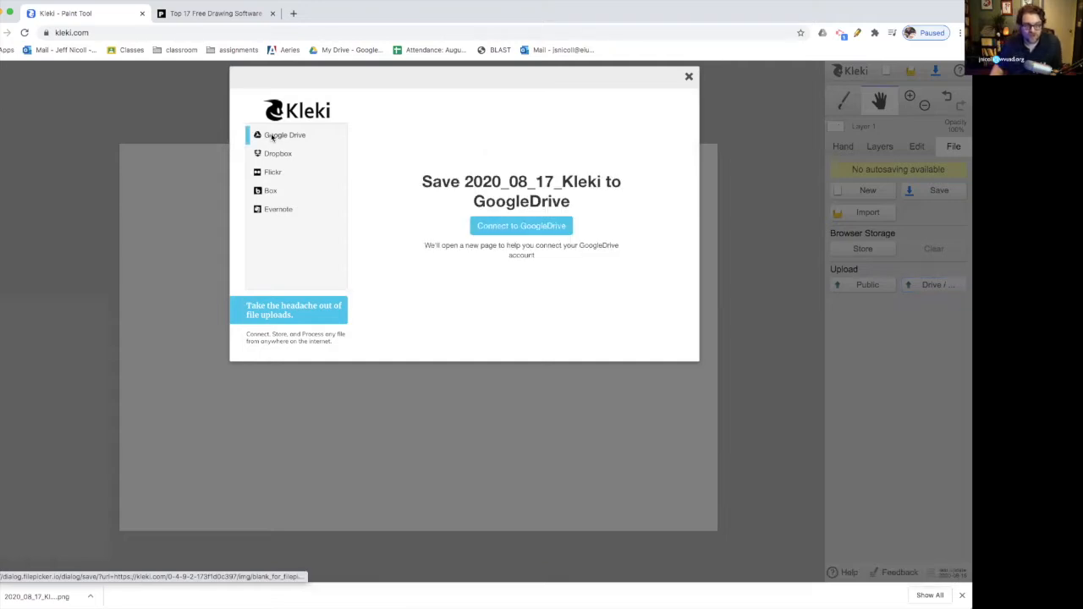
click(547, 226)
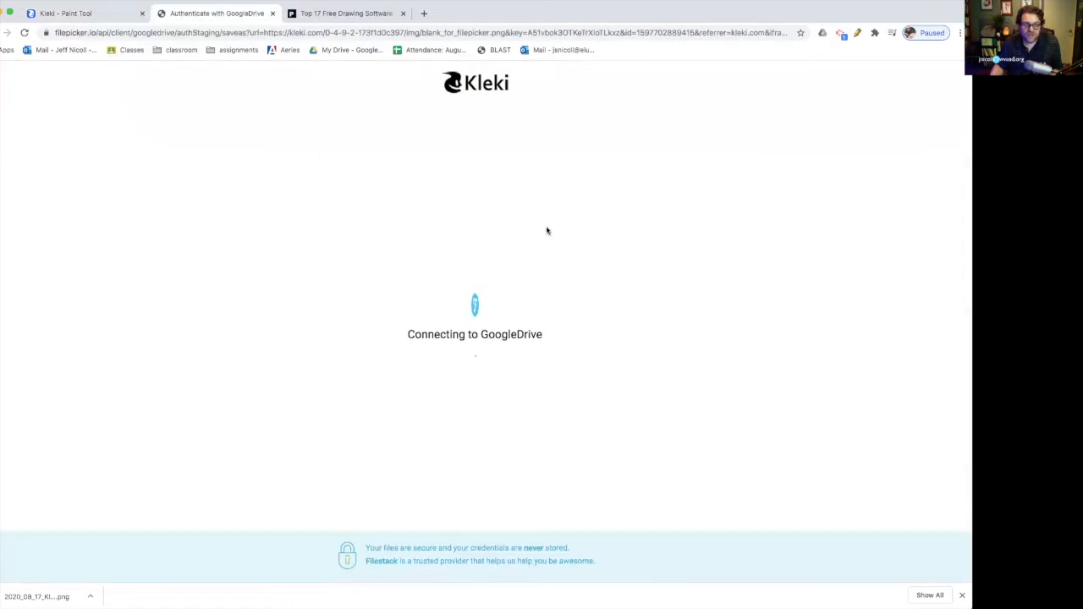
click(413, 341)
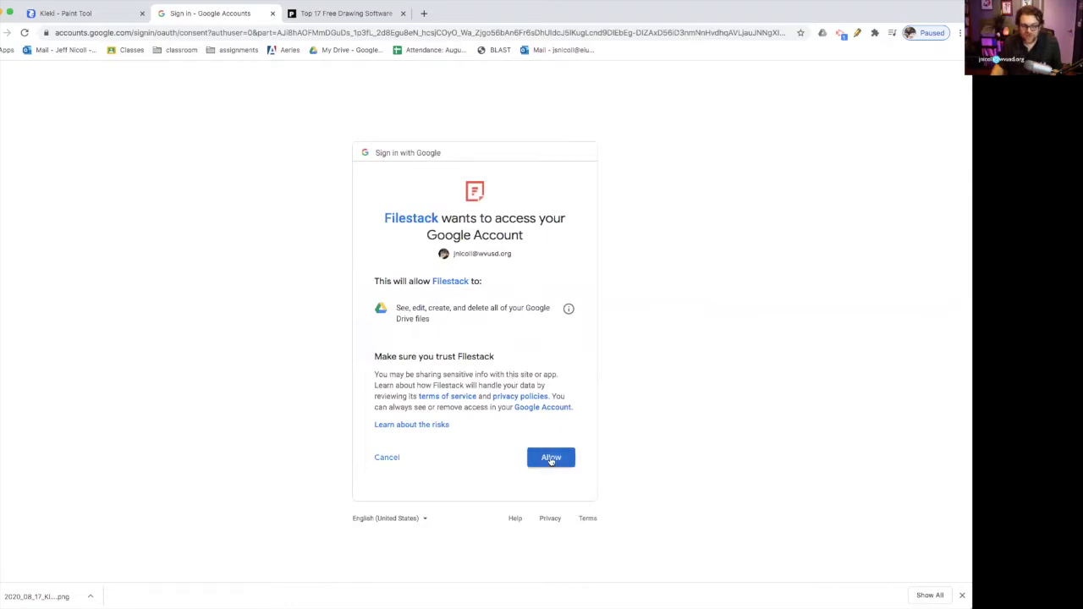
click(550, 461)
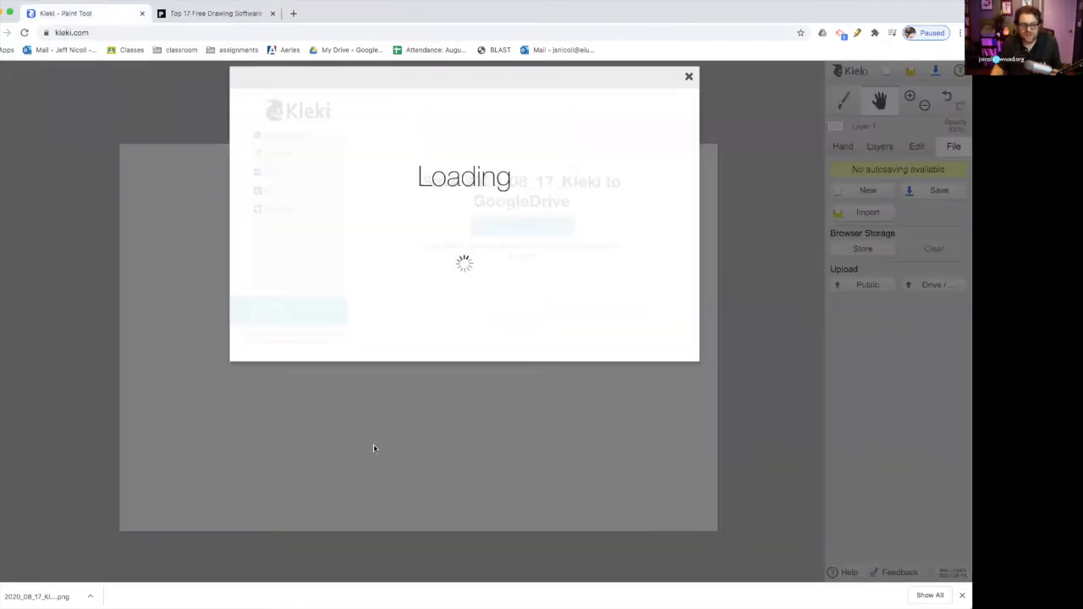
Look through the Google Drive folders and files available as a save location, including a further batch of entries
scroll(482, 289, down, 3)
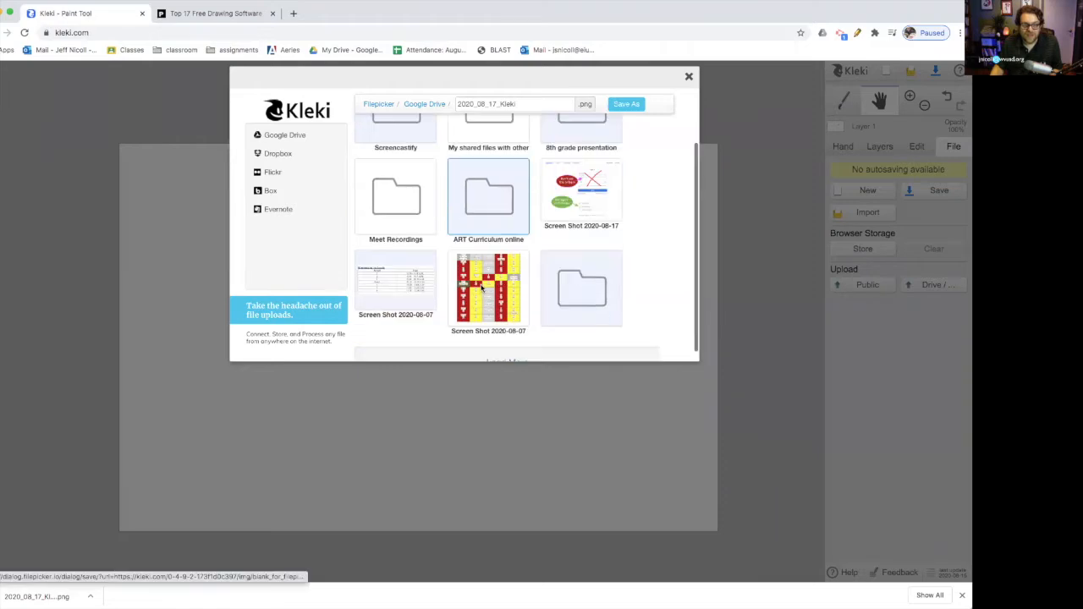
scroll(479, 288, up, 3)
scroll(479, 288, down, 1)
scroll(479, 286, up, 1)
scroll(487, 301, down, 3)
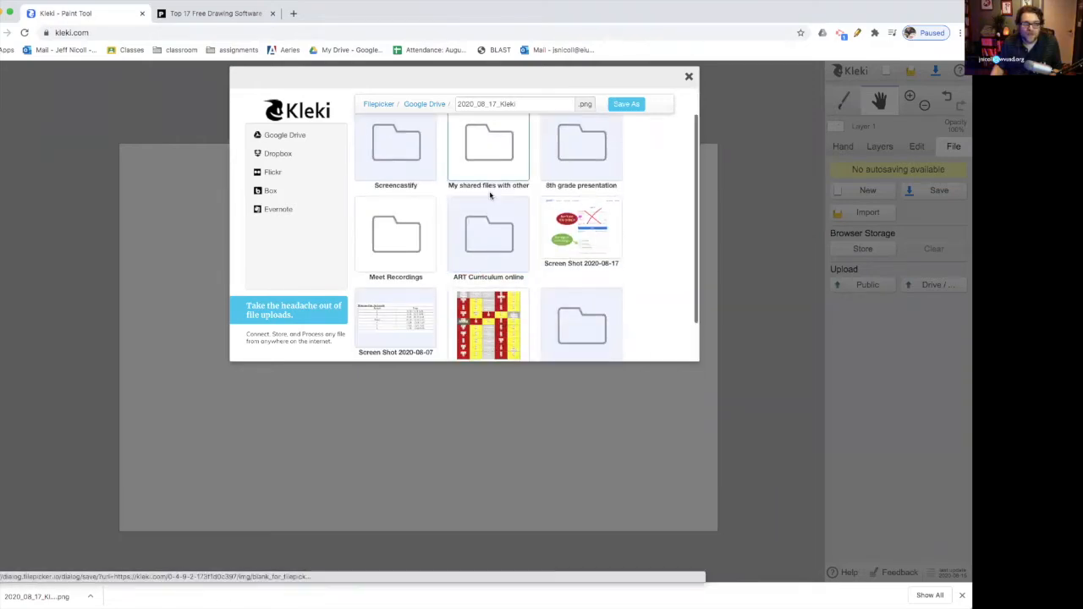
scroll(490, 195, up, 2)
scroll(490, 195, down, 2)
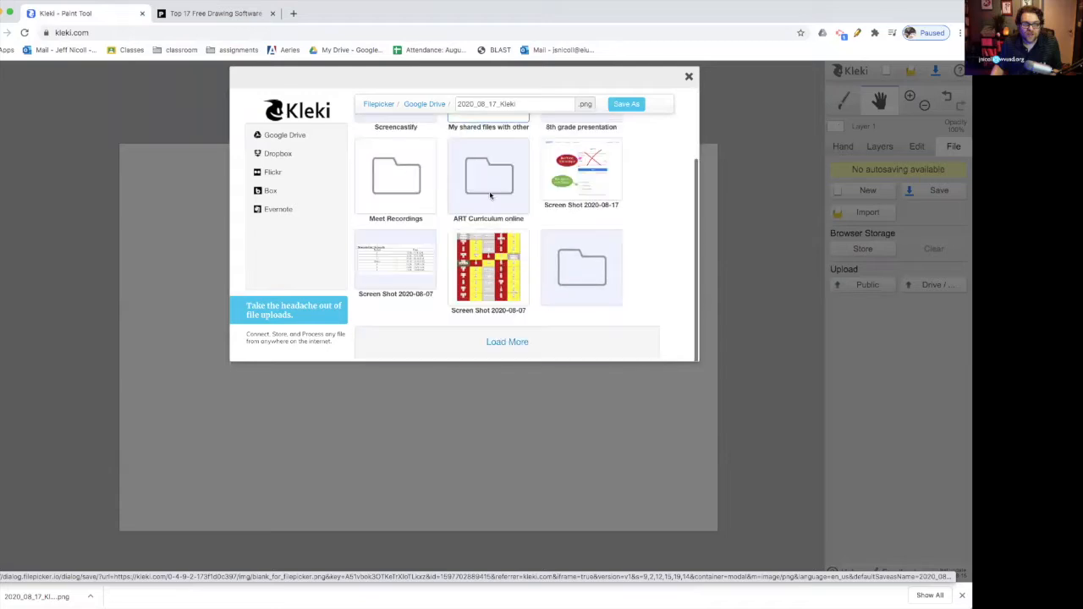
click(492, 343)
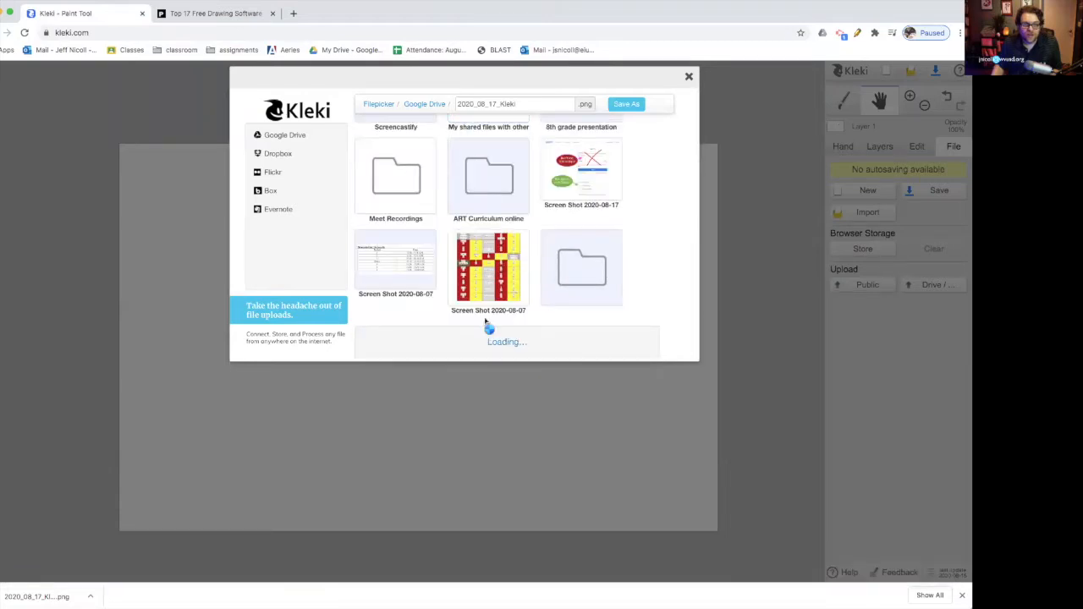
scroll(482, 314, down, 5)
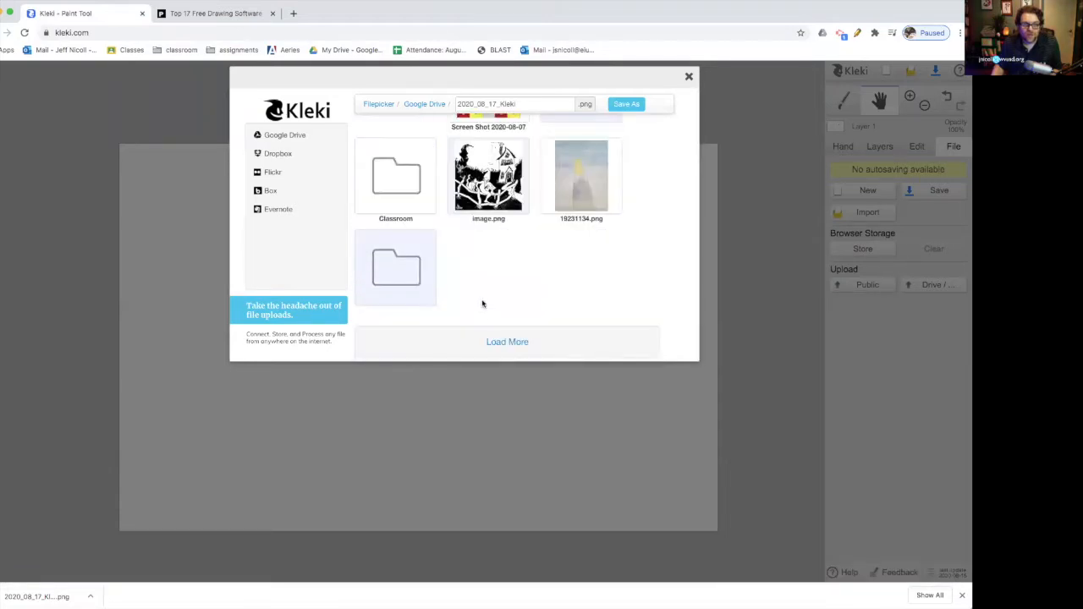
scroll(482, 286, up, 5)
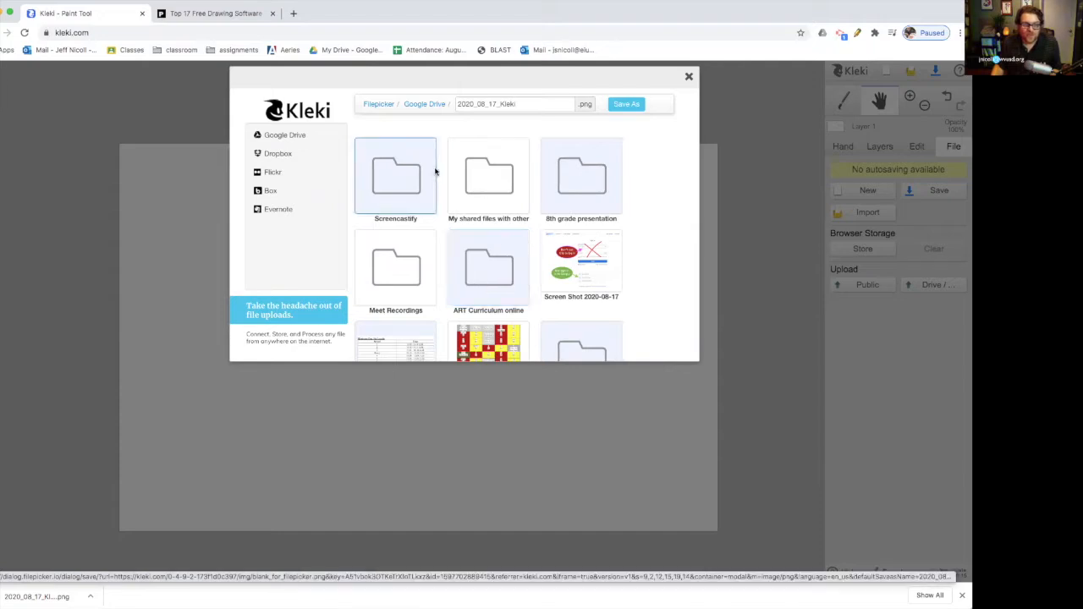
Name the file "tesk Kleki", save it as a PNG in Google Drive and dismiss the upload notice
double_click(515, 104)
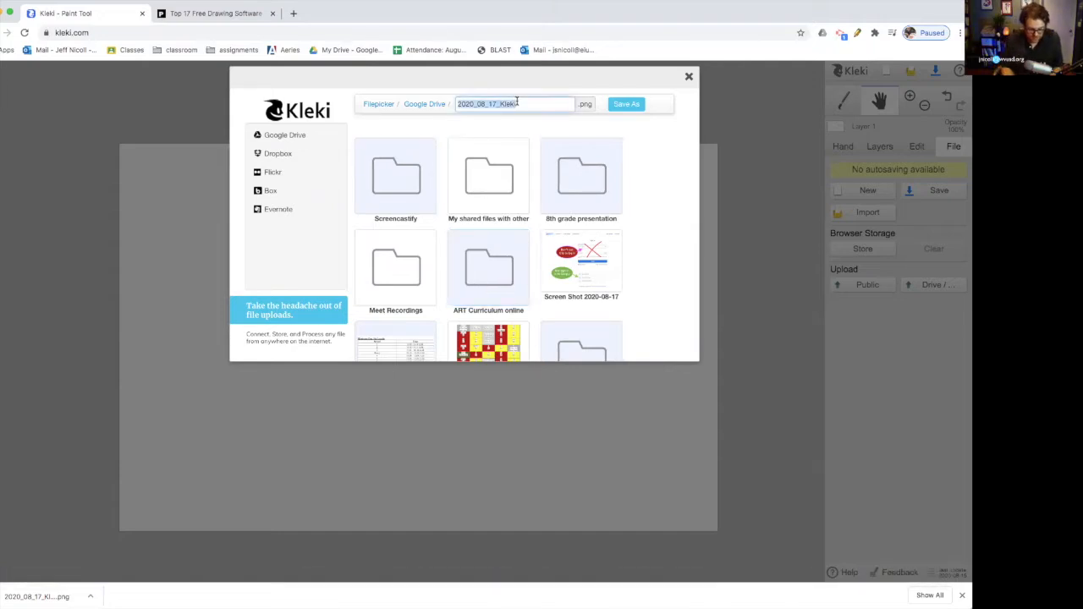
text(tesk)
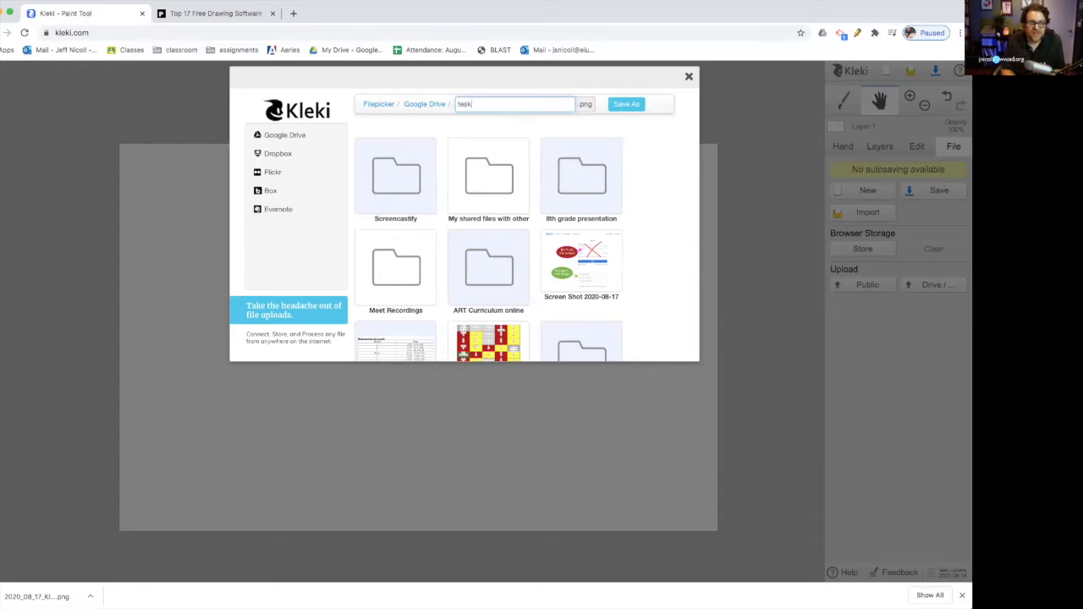
text( Layer)
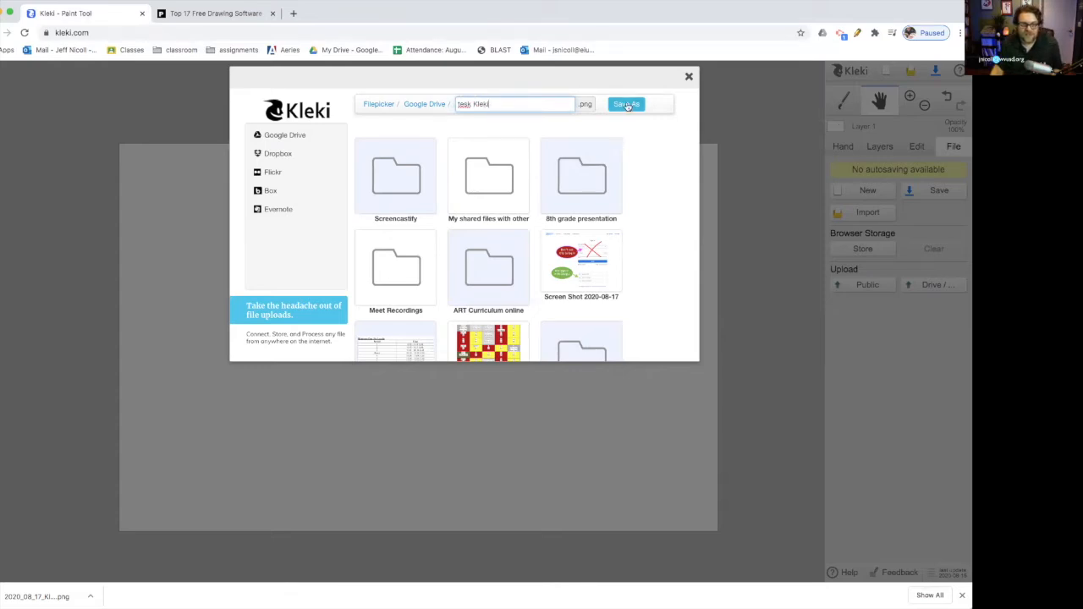
click(624, 105)
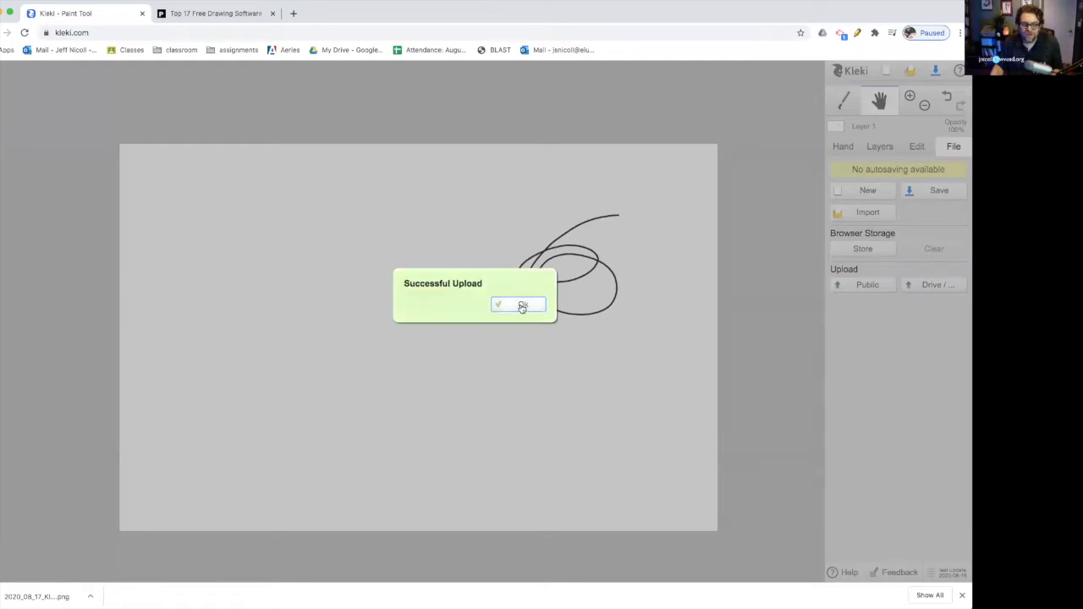
click(522, 307)
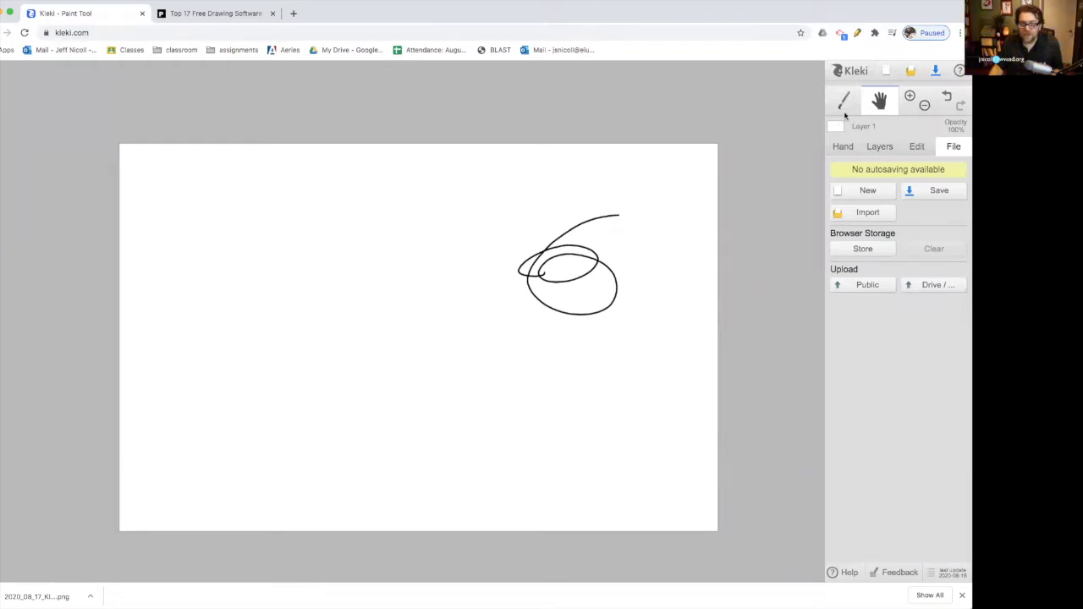
Draw a red freehand circle with the size 4 brush, to the left of the black scribble on the canvas
click(843, 103)
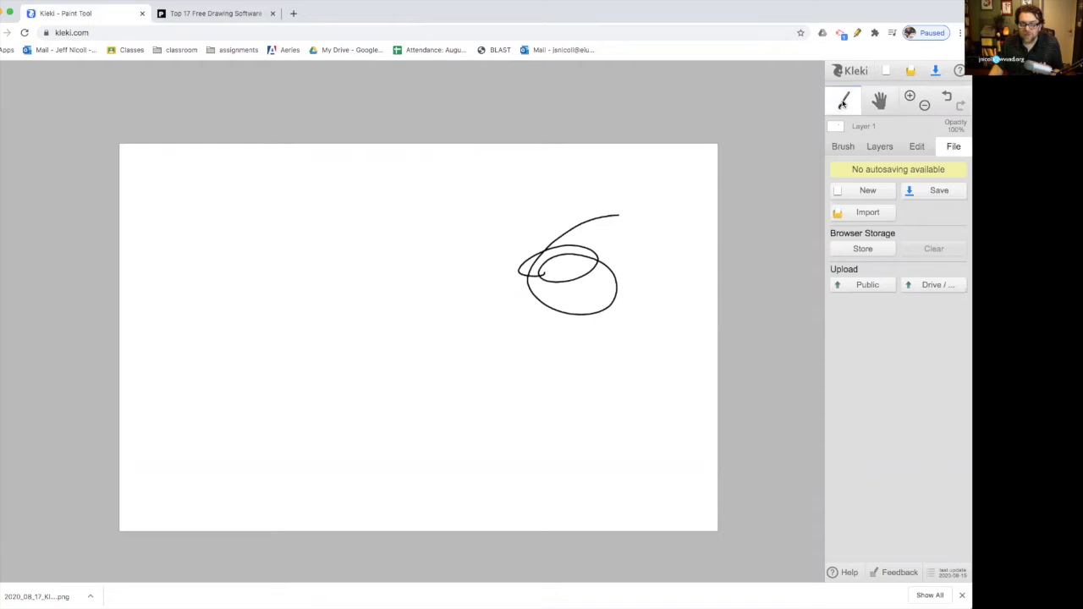
click(843, 148)
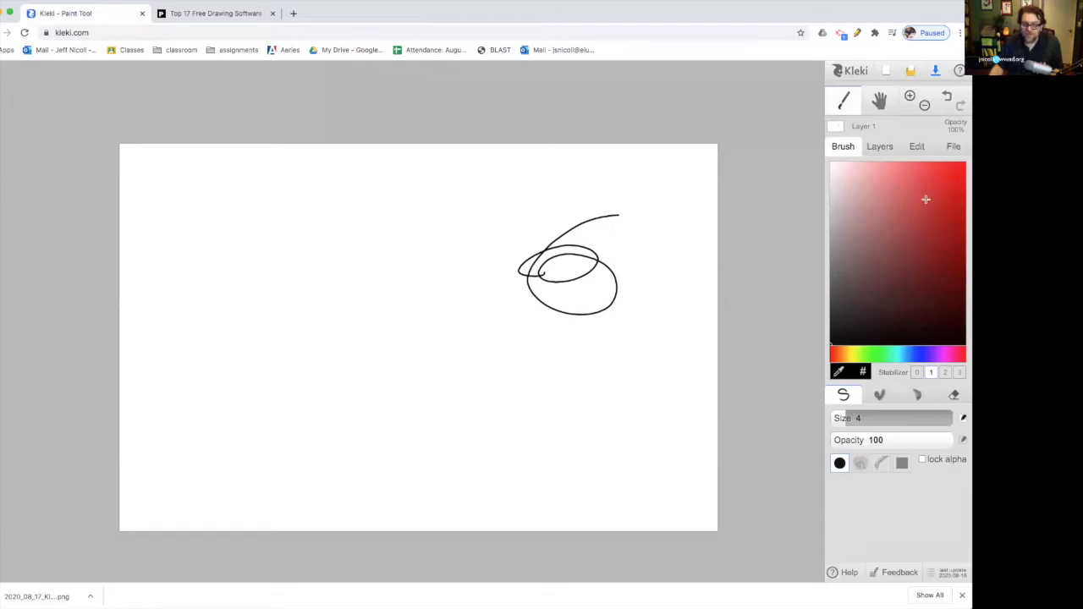
click(947, 175)
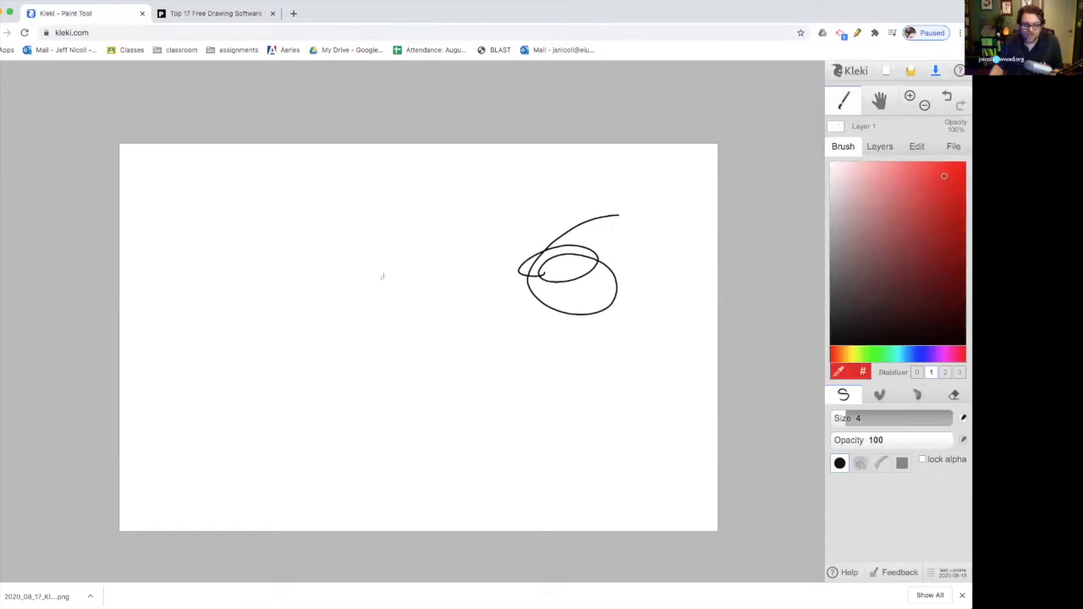
mouse_move(400, 233)
mouse_down()
mouse_move(418, 319)
mouse_move(376, 228)
mouse_up()
Draw a light grey scribble below the black one, and paint broad blended grey strokes beside it at brush size 58
click(831, 200)
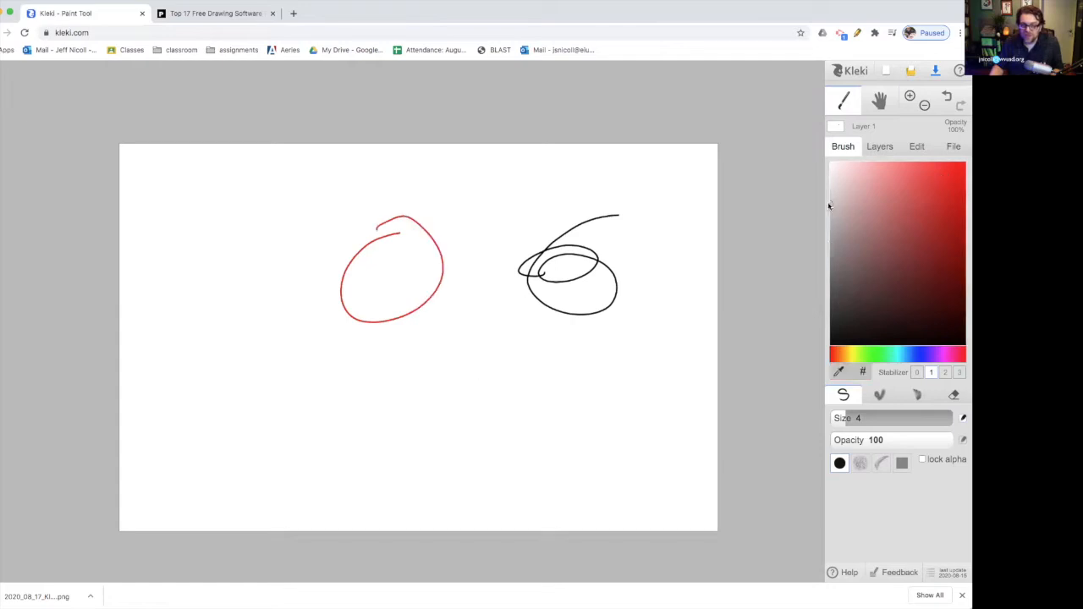
drag(519, 416, 526, 429)
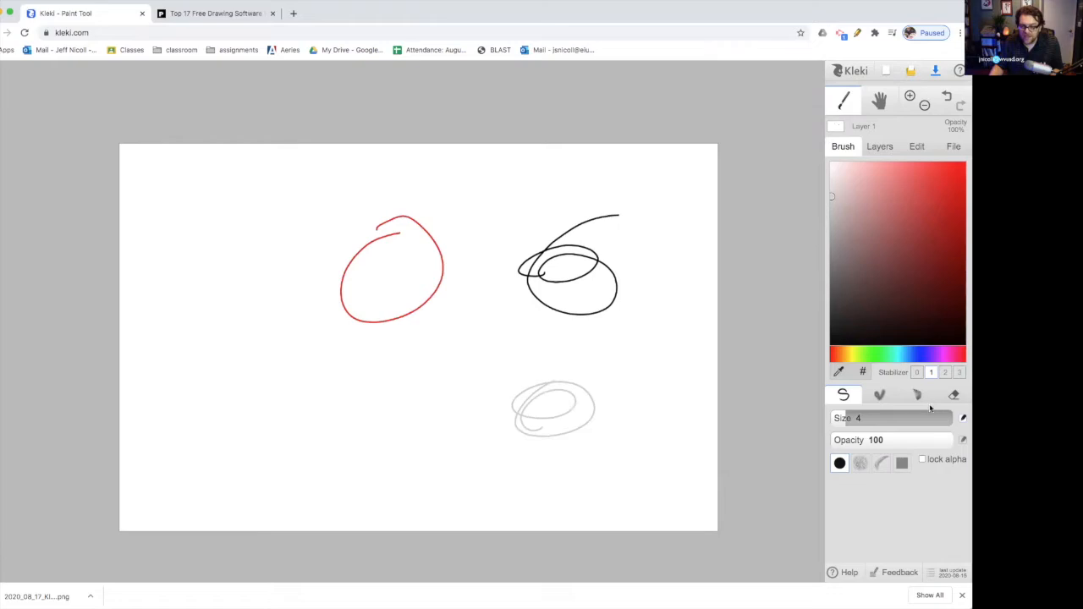
click(880, 395)
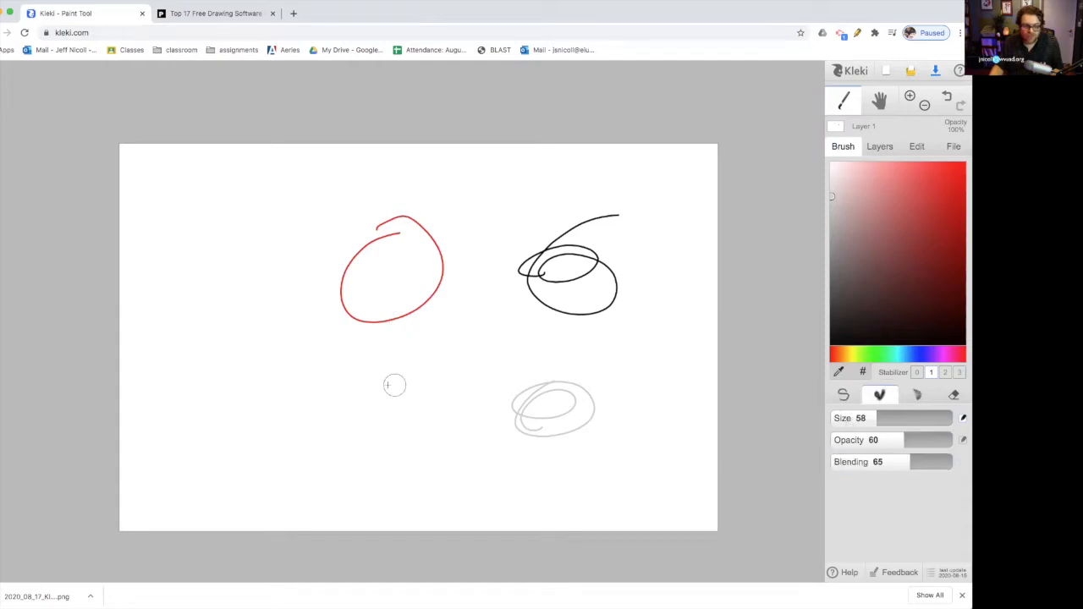
mouse_move(394, 385)
mouse_down()
mouse_move(441, 406)
mouse_move(450, 380)
mouse_move(447, 439)
mouse_move(478, 372)
mouse_move(490, 457)
mouse_move(461, 473)
mouse_up()
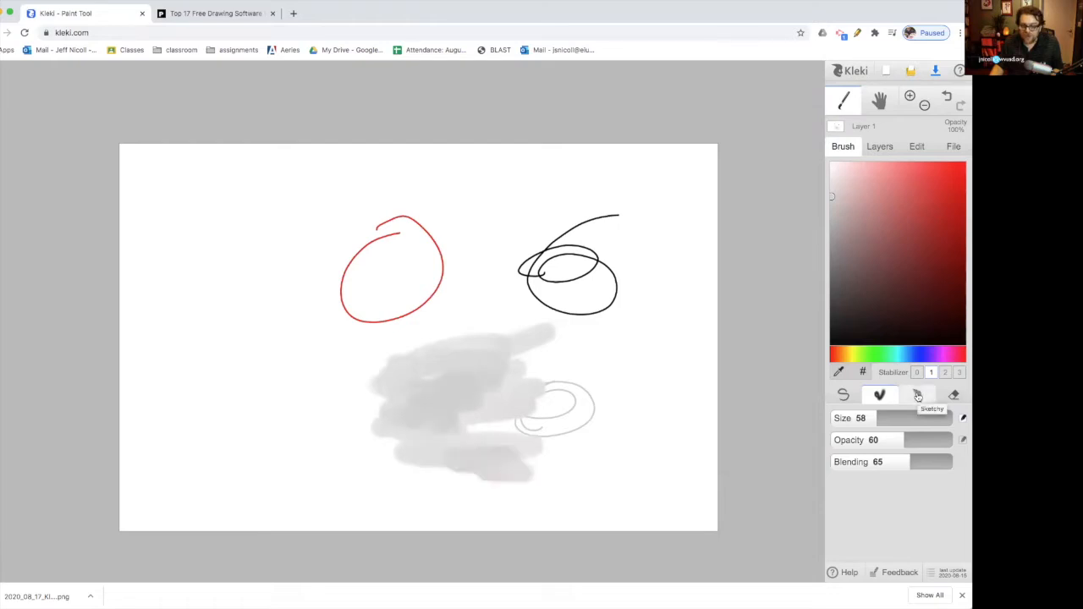
Sketch spiky hair and the sides of a head with the Sketchy brush in near-black, left of the red circle
click(919, 396)
mouse_move(281, 301)
mouse_down()
mouse_move(242, 360)
mouse_move(233, 309)
mouse_up()
mouse_move(204, 343)
mouse_down()
mouse_move(178, 314)
mouse_move(239, 445)
mouse_up()
drag(203, 392, 256, 461)
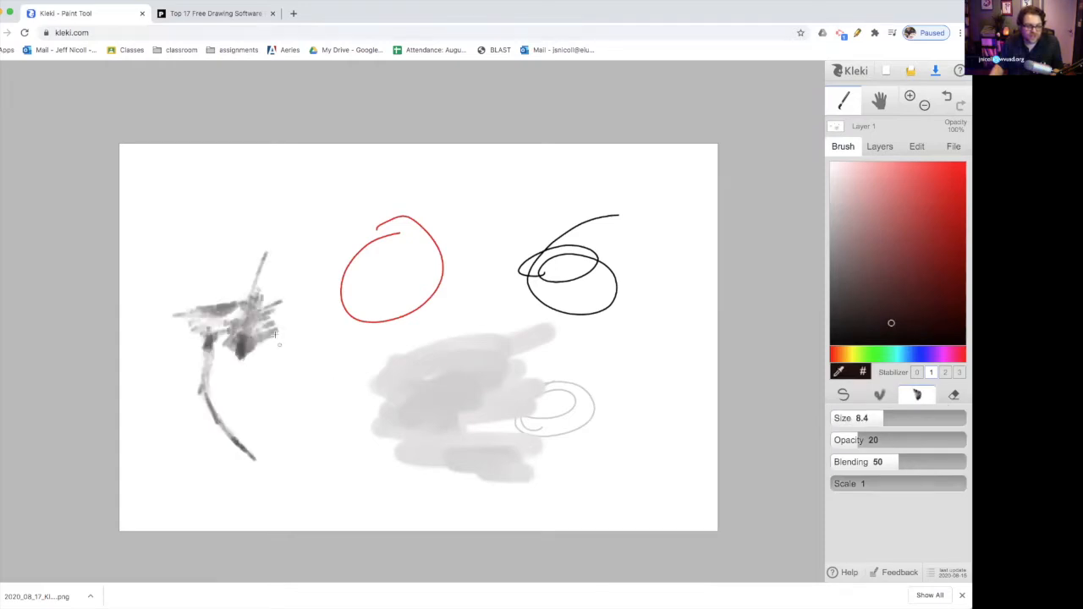
mouse_move(279, 344)
mouse_down()
mouse_move(281, 317)
mouse_move(313, 340)
mouse_move(304, 391)
mouse_up()
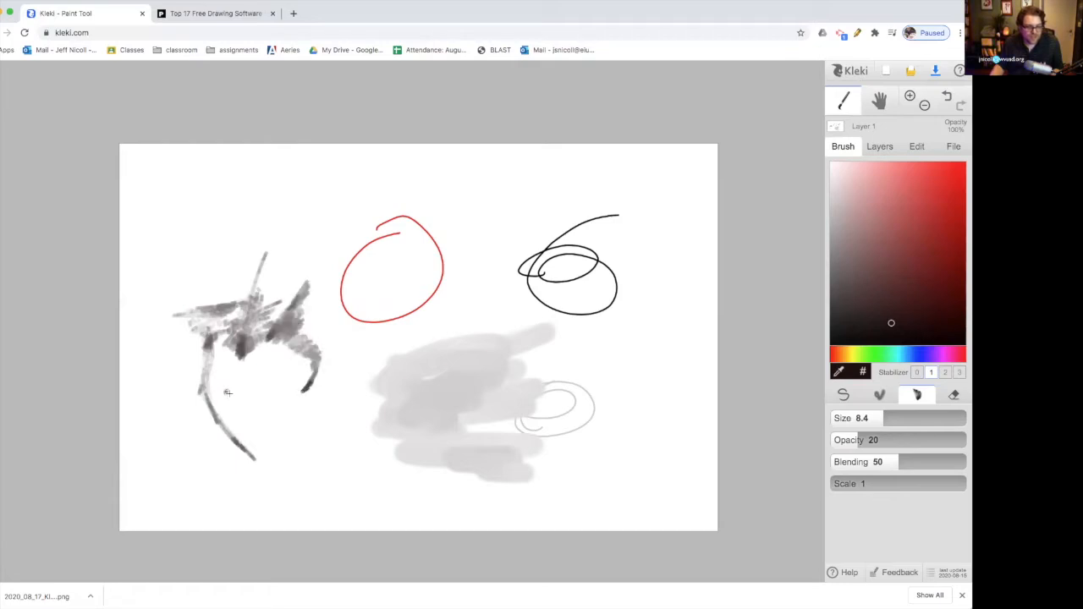
Add eyes, a nose, an ear, a frowning mouth, a neck and shoulders to the sketched head
click(258, 389)
click(225, 392)
drag(244, 415, 242, 418)
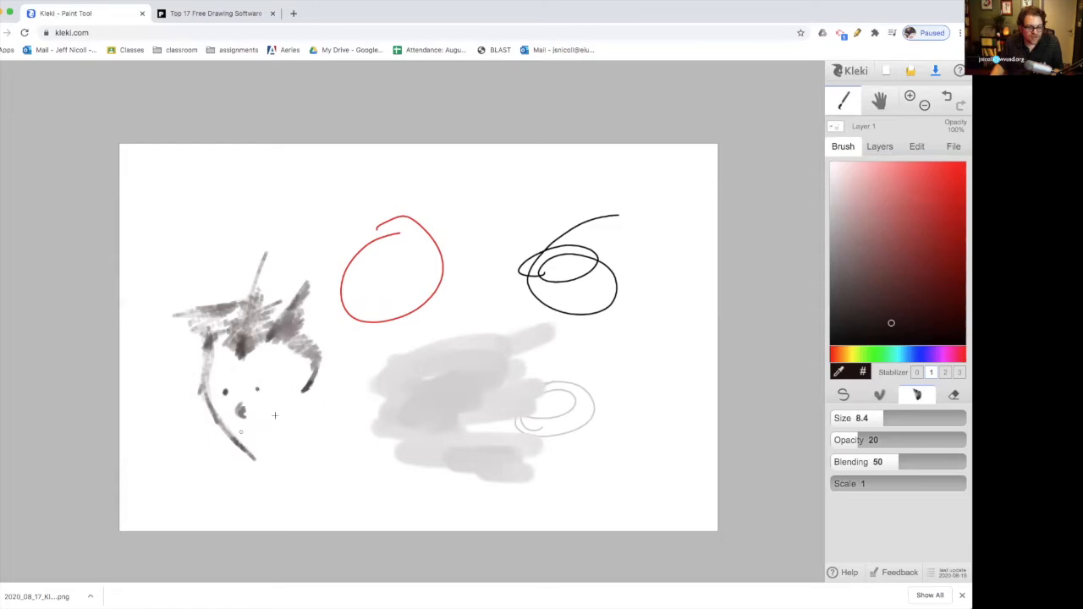
mouse_move(279, 383)
mouse_down()
mouse_move(309, 393)
mouse_move(293, 404)
mouse_up()
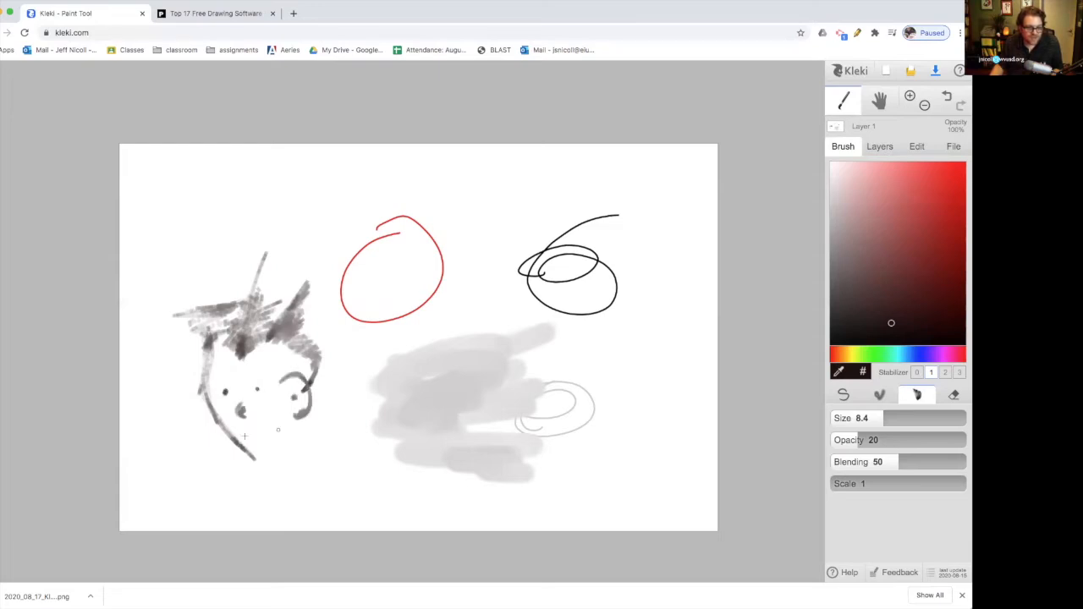
mouse_move(242, 436)
mouse_down()
mouse_move(316, 459)
mouse_move(222, 476)
mouse_up()
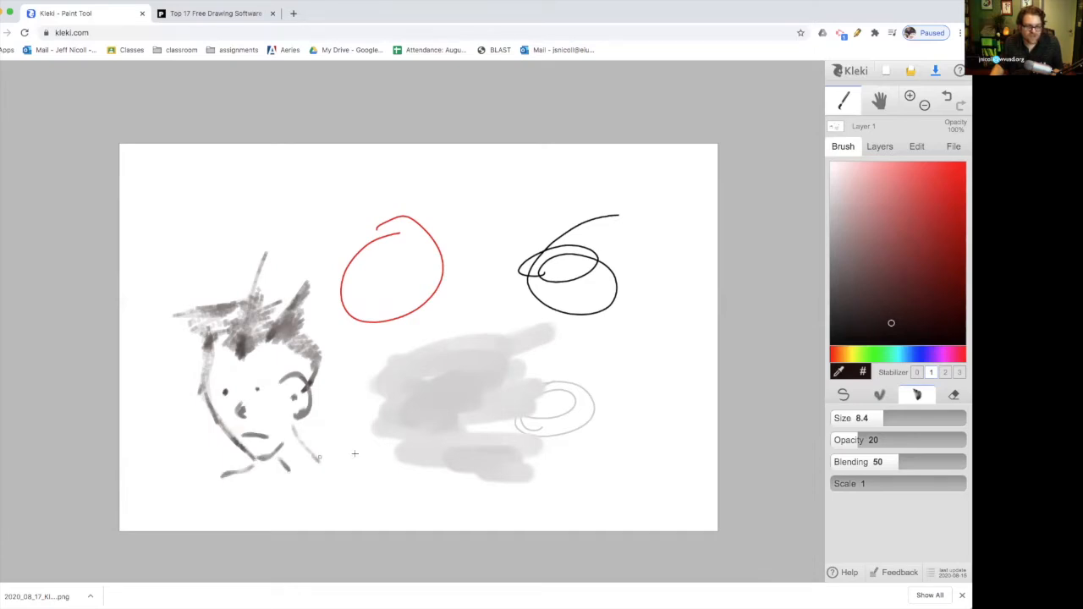
drag(315, 461, 386, 471)
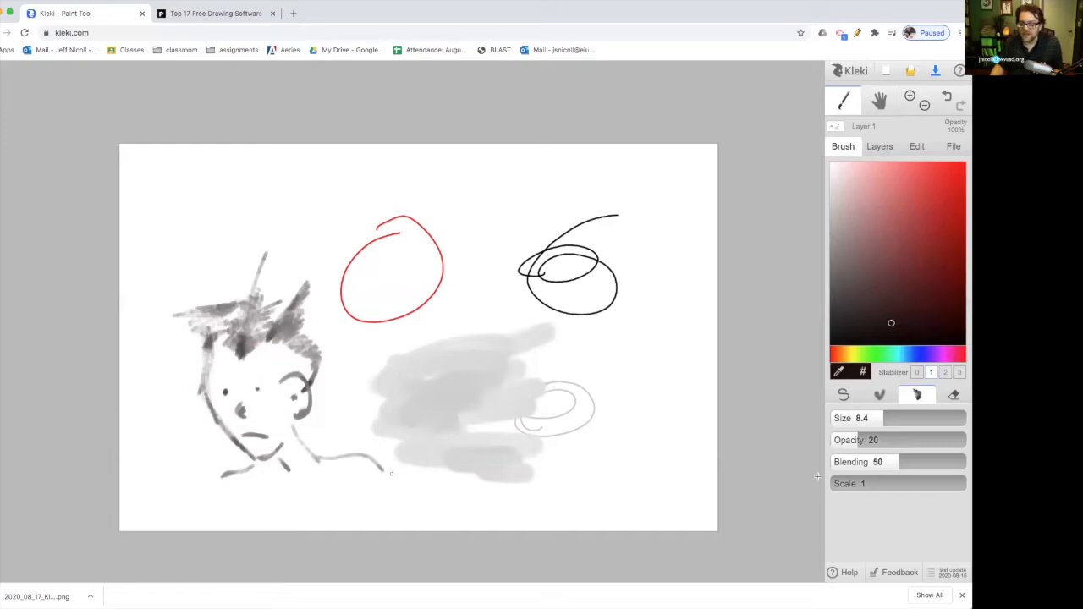
Erase parts of the sketched face and hair with the size 60 eraser at 100 opacity
click(953, 395)
mouse_move(260, 426)
mouse_down()
mouse_move(245, 430)
mouse_move(206, 375)
mouse_up()
drag(232, 307, 254, 297)
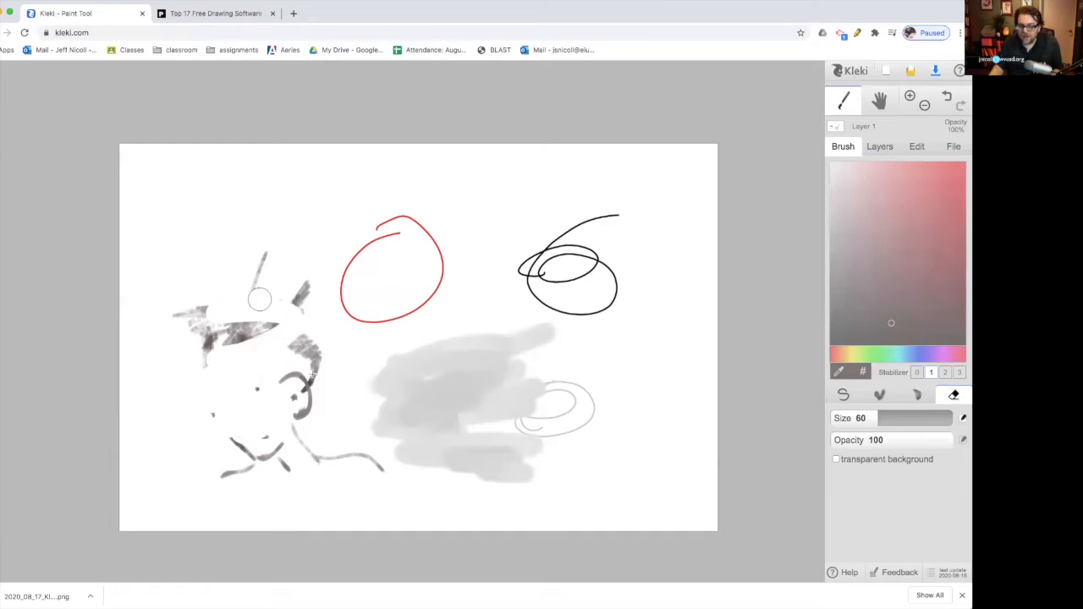
Erase more of the sketched hair, set the eraser size to 400, and clear the whole drawing from the canvas
drag(311, 341, 298, 371)
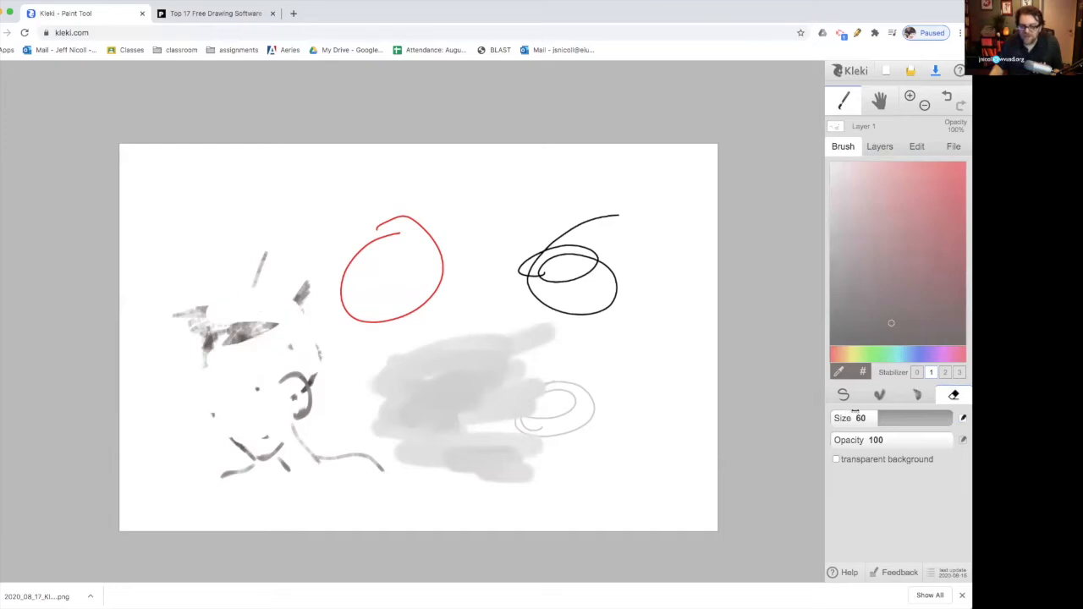
click(831, 394)
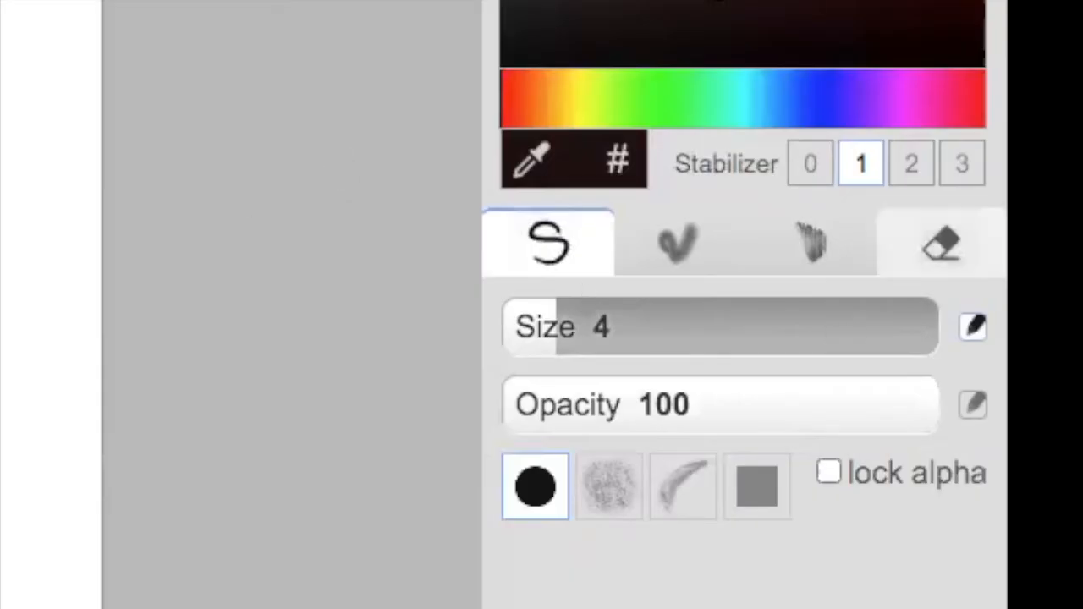
key(e)
drag(670, 322, 937, 323)
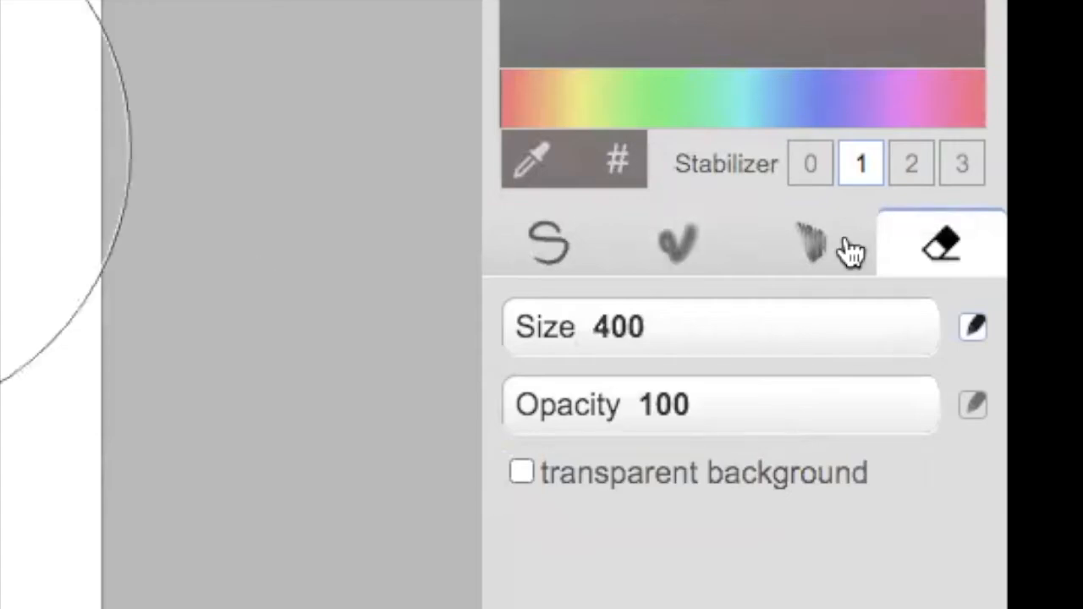
Draw a horizontal line across the canvas and a small circle above it with the Pen brush at stabilizer 0
key(b)
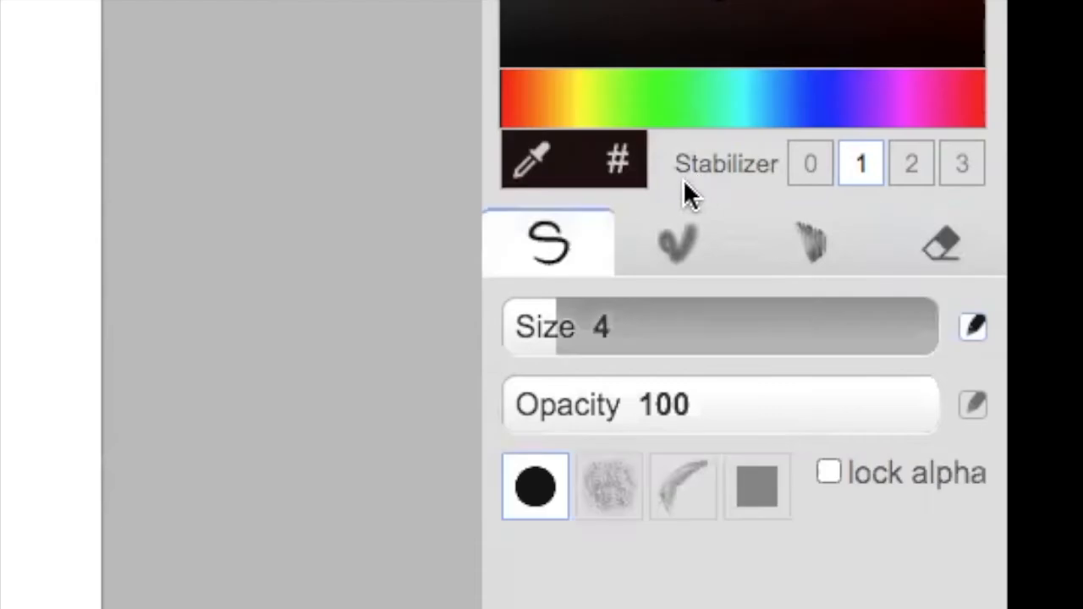
click(800, 165)
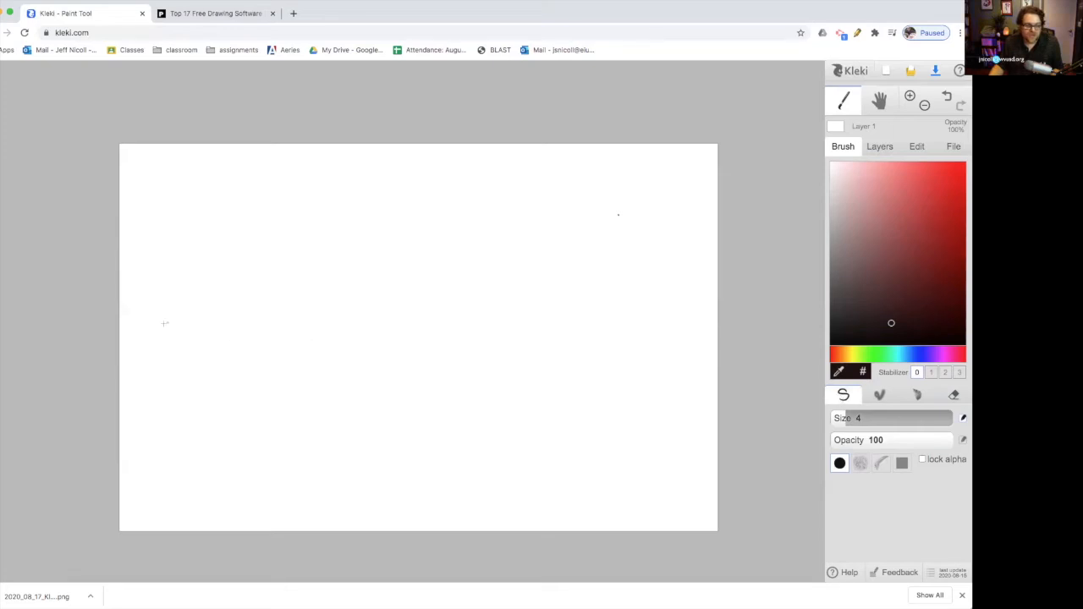
mouse_move(352, 333)
mouse_down()
mouse_move(466, 319)
mouse_move(665, 337)
mouse_up()
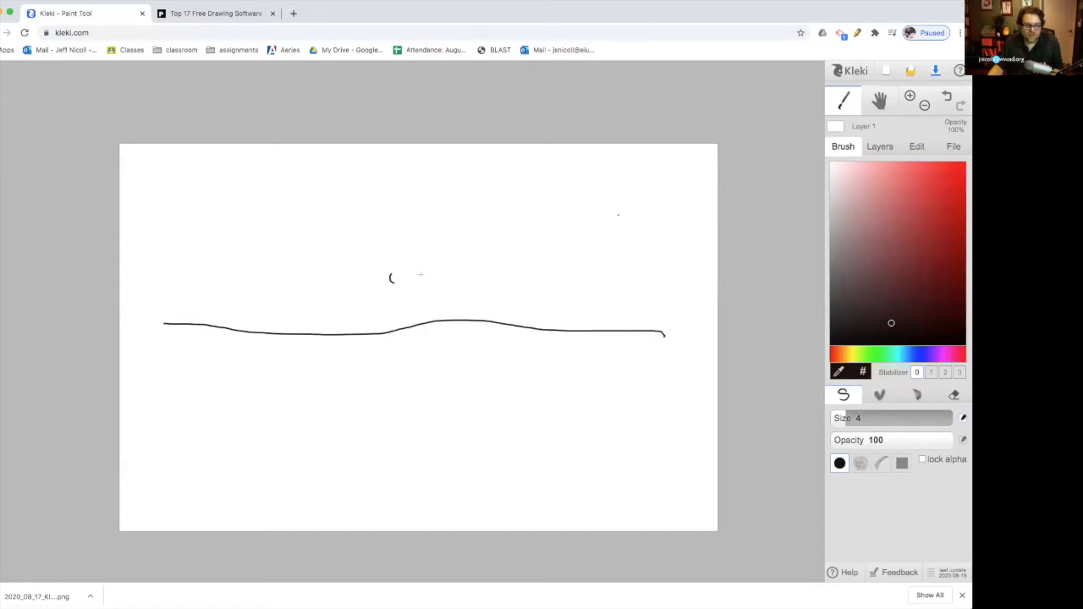
drag(426, 259, 421, 247)
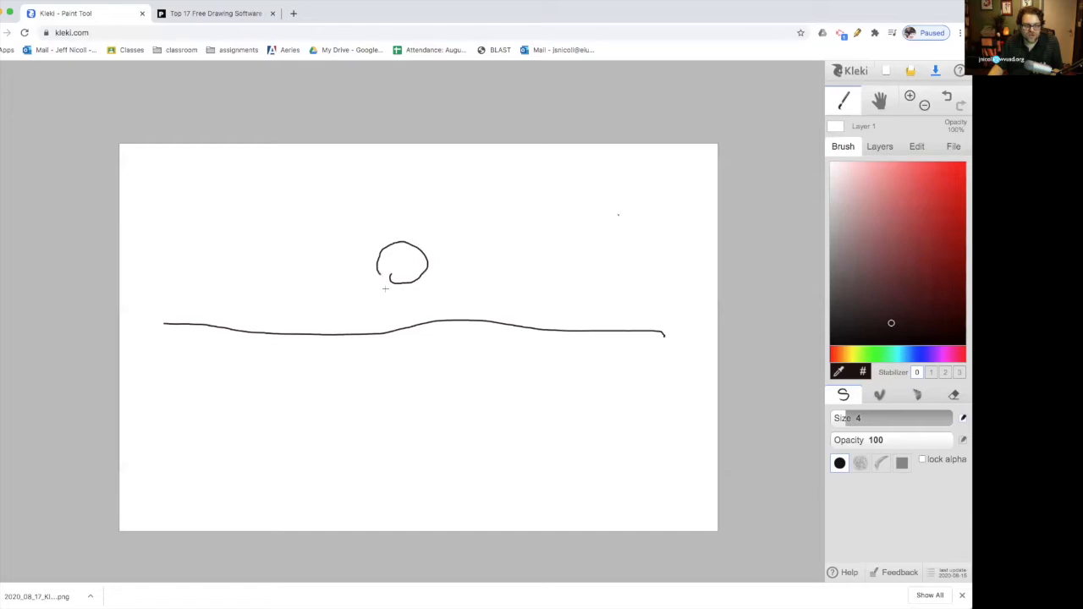
Draw a second horizontal line below the first and a second circle beside the first one at stabilizer 1
click(933, 373)
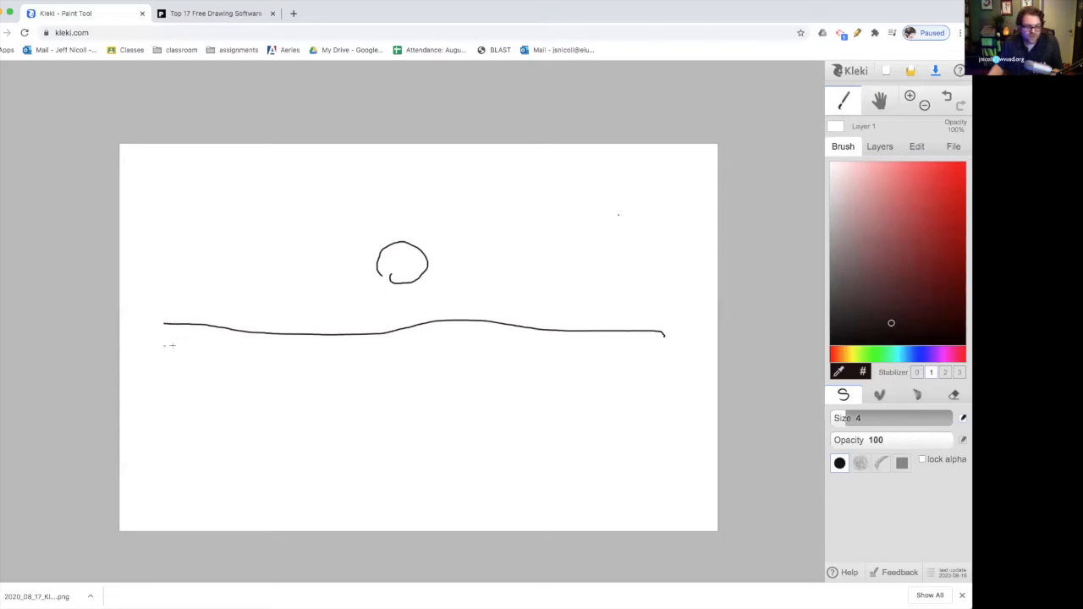
drag(213, 345, 298, 350)
drag(387, 355, 500, 356)
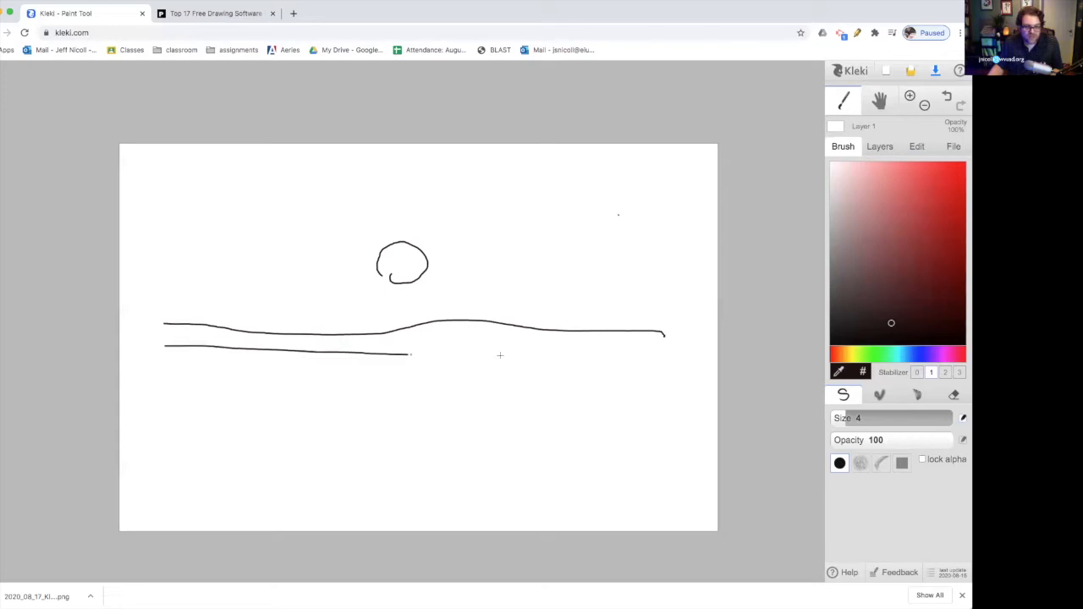
mouse_move(568, 356)
mouse_down()
mouse_move(560, 360)
mouse_move(674, 360)
mouse_up()
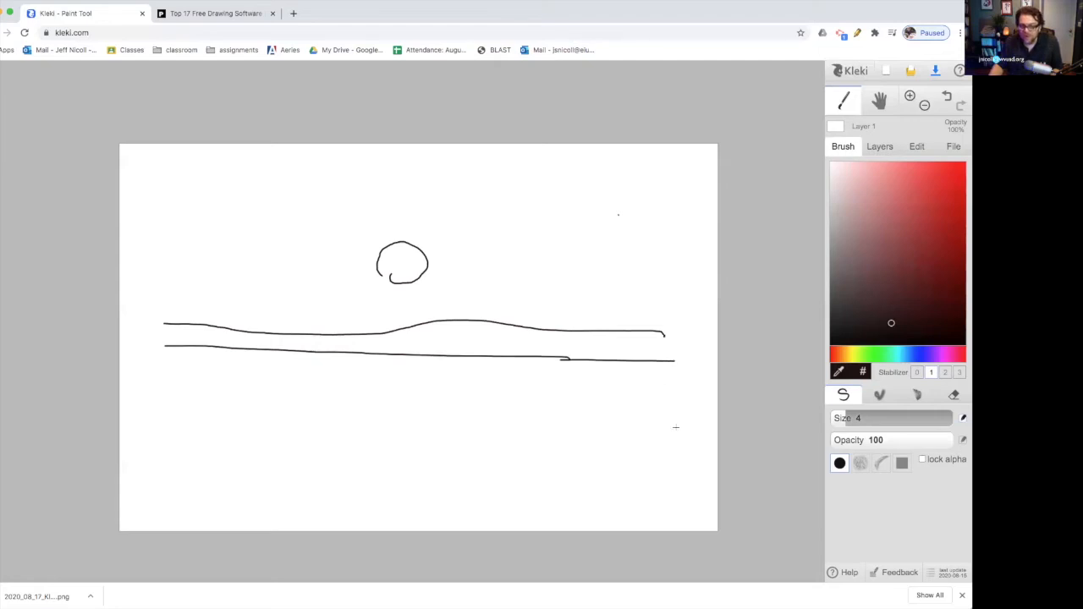
click(946, 372)
click(931, 372)
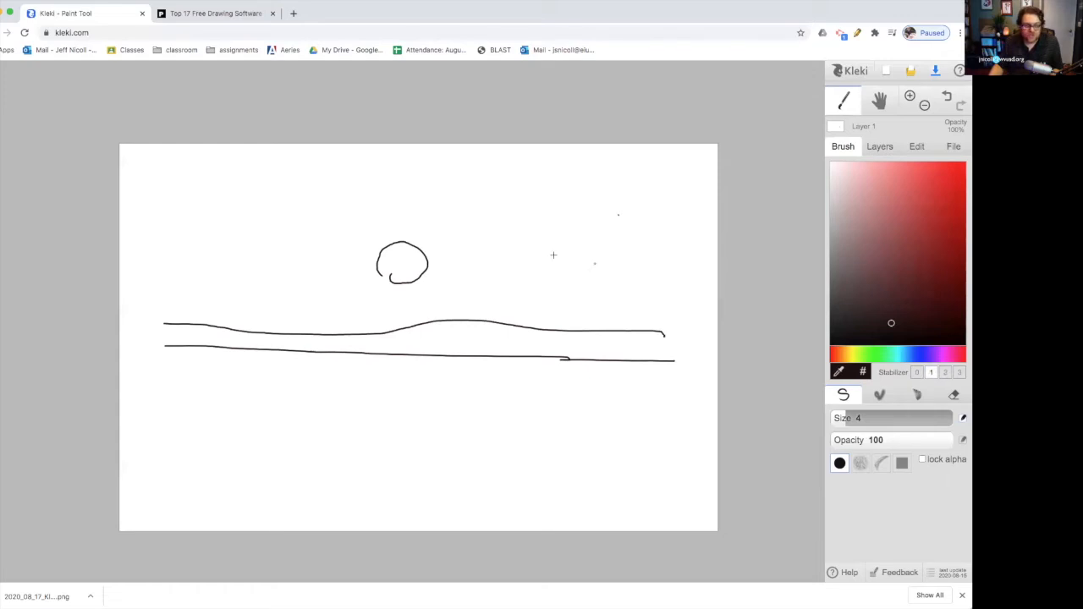
mouse_move(449, 262)
mouse_down()
mouse_move(491, 286)
mouse_move(508, 271)
mouse_move(490, 246)
mouse_move(509, 265)
mouse_up()
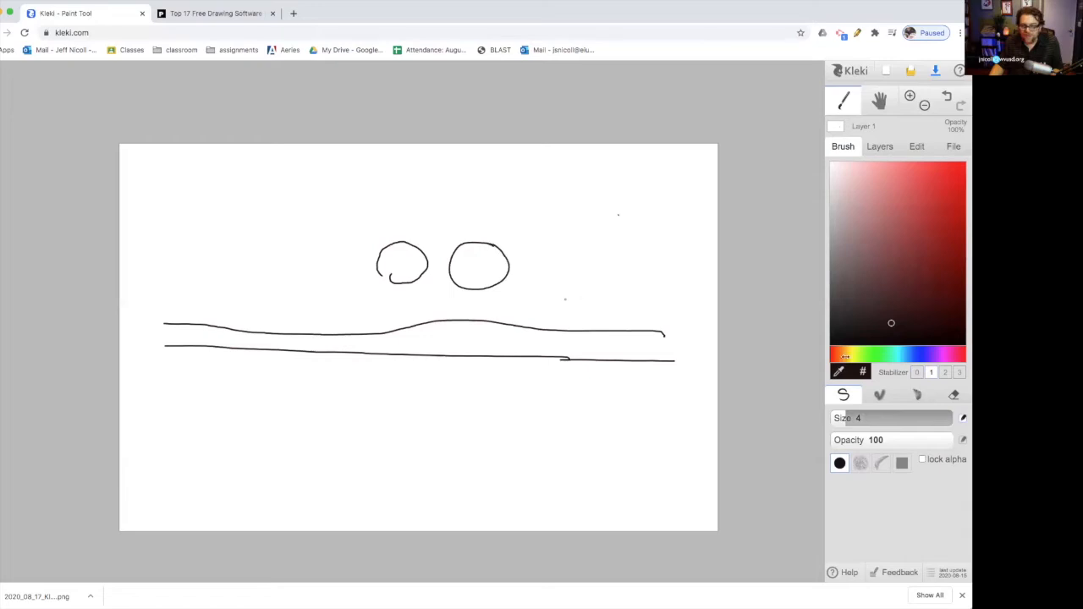
Draw a third horizontal line below the others and a third circle at the right end of the row at stabilizer 2
click(946, 374)
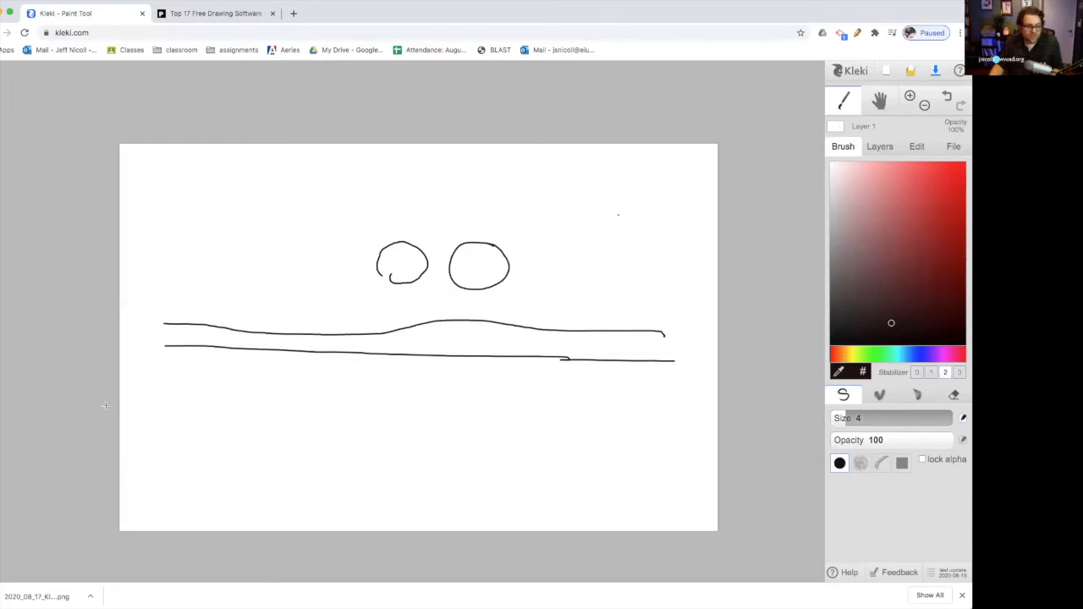
drag(318, 389, 552, 392)
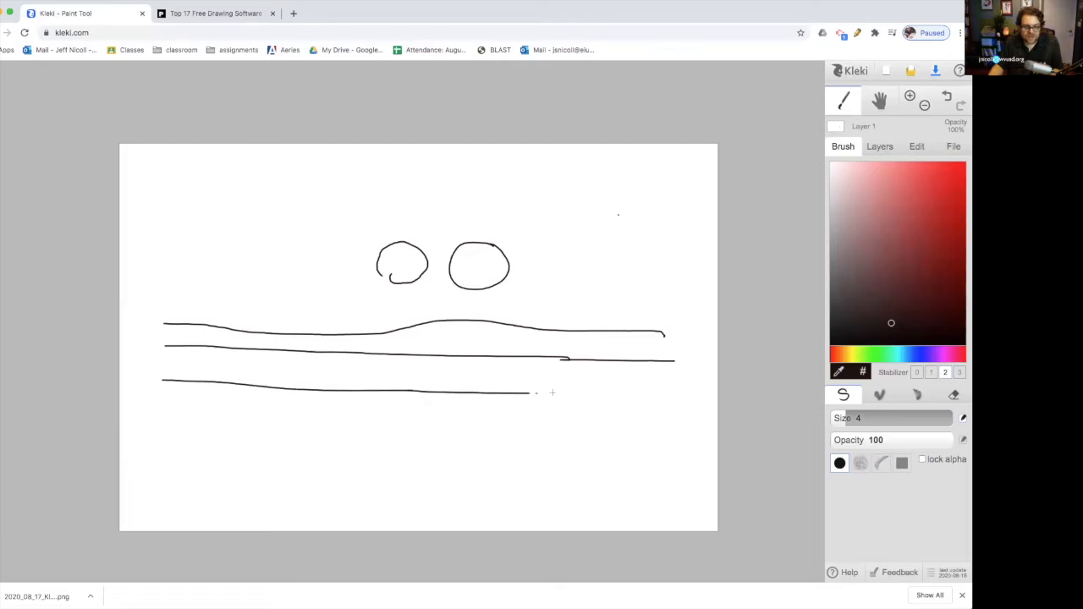
drag(622, 393, 678, 393)
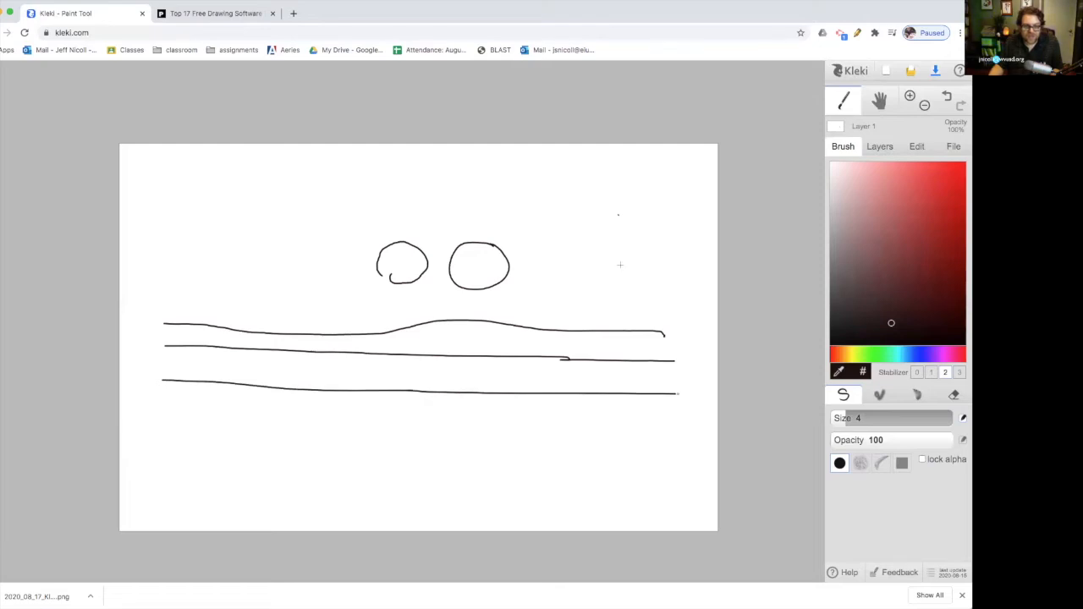
mouse_move(567, 244)
mouse_down()
mouse_move(557, 288)
mouse_move(566, 245)
mouse_move(591, 249)
mouse_up()
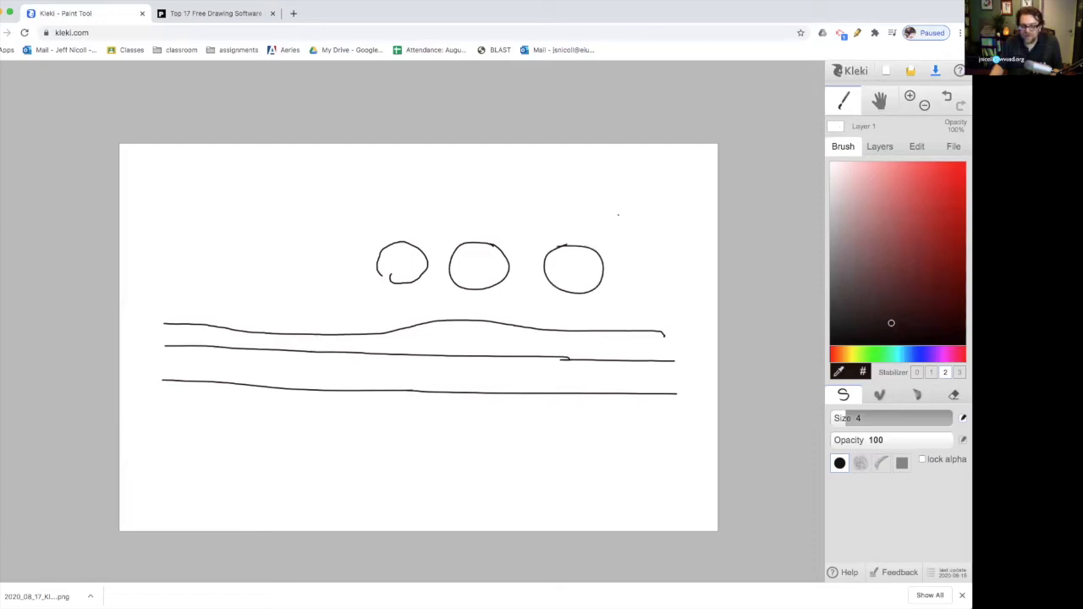
Draw a fourth horizontal line below the others and a circle left of the existing three at stabilizer 3
click(959, 372)
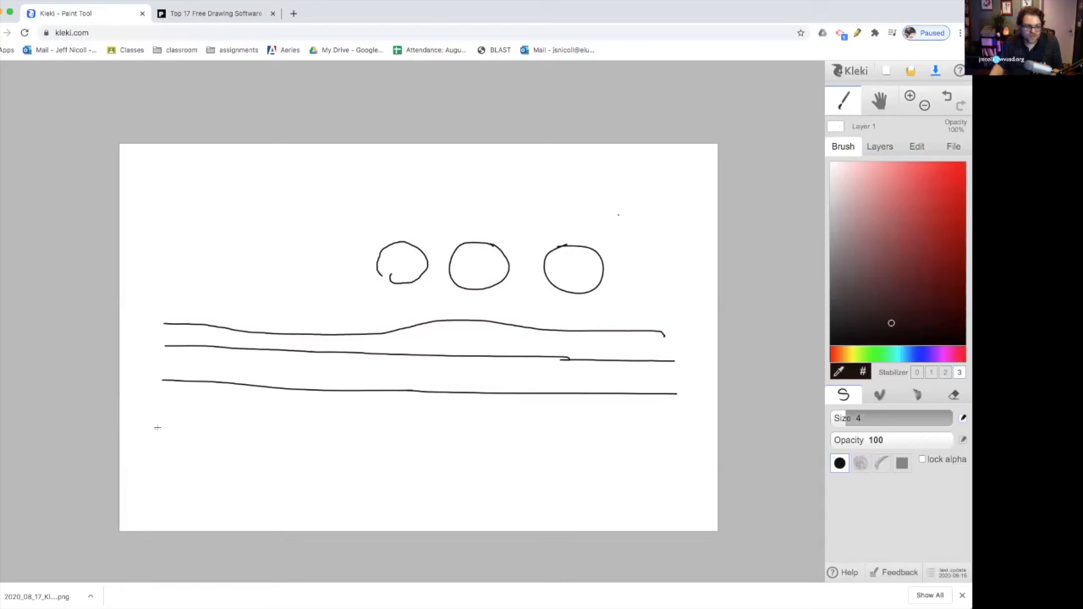
drag(241, 430, 391, 429)
drag(486, 428, 701, 430)
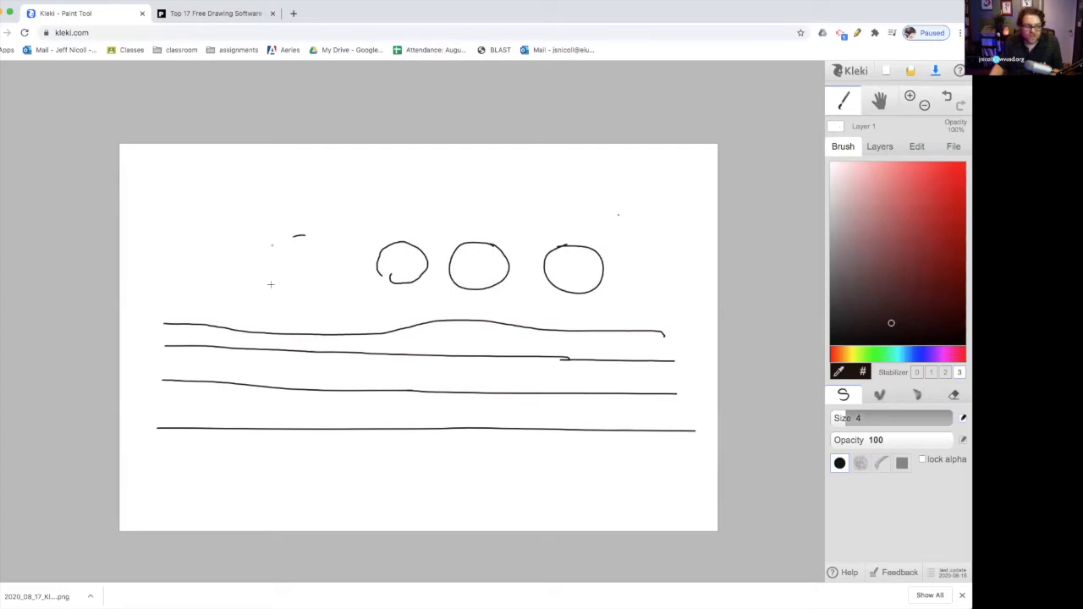
mouse_move(316, 293)
mouse_down()
mouse_move(335, 255)
mouse_move(300, 232)
mouse_up()
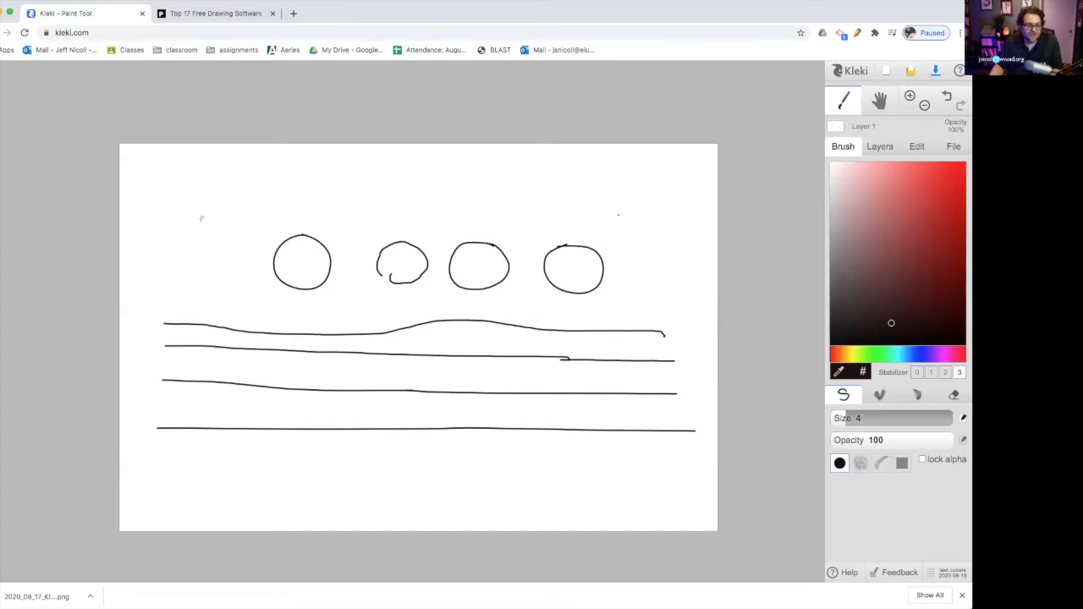
Handwrite a first name above the circles at stabilizer 0, and a short zigzag scribble beside it at stabilizer 3
click(918, 372)
mouse_move(197, 217)
mouse_down()
mouse_move(200, 174)
mouse_move(182, 241)
mouse_move(248, 185)
mouse_up()
mouse_move(225, 240)
mouse_down()
mouse_move(248, 217)
mouse_move(246, 193)
mouse_move(245, 256)
mouse_move(250, 217)
mouse_up()
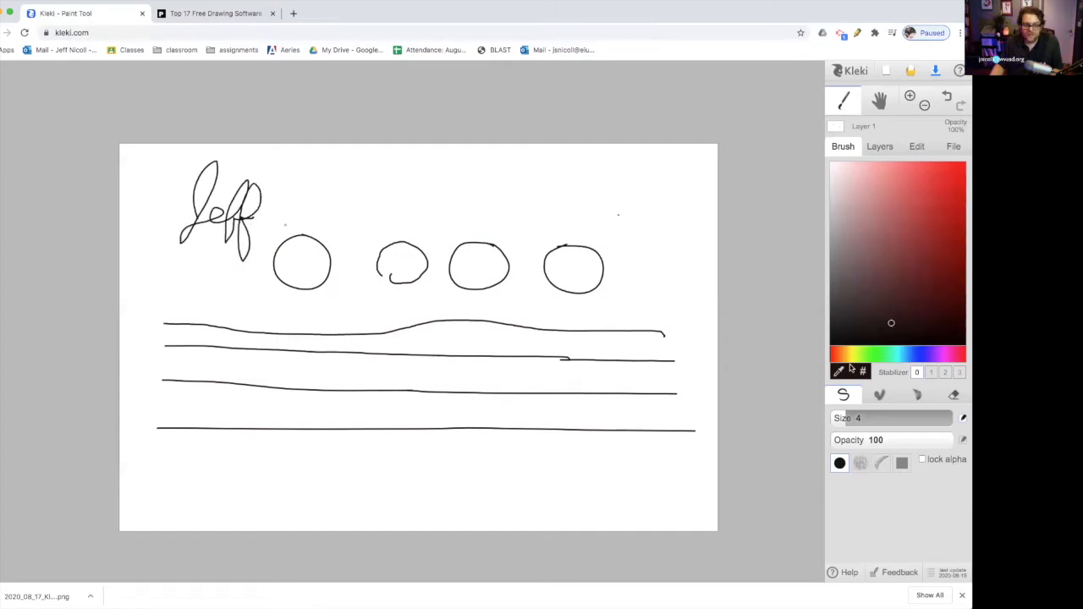
click(959, 373)
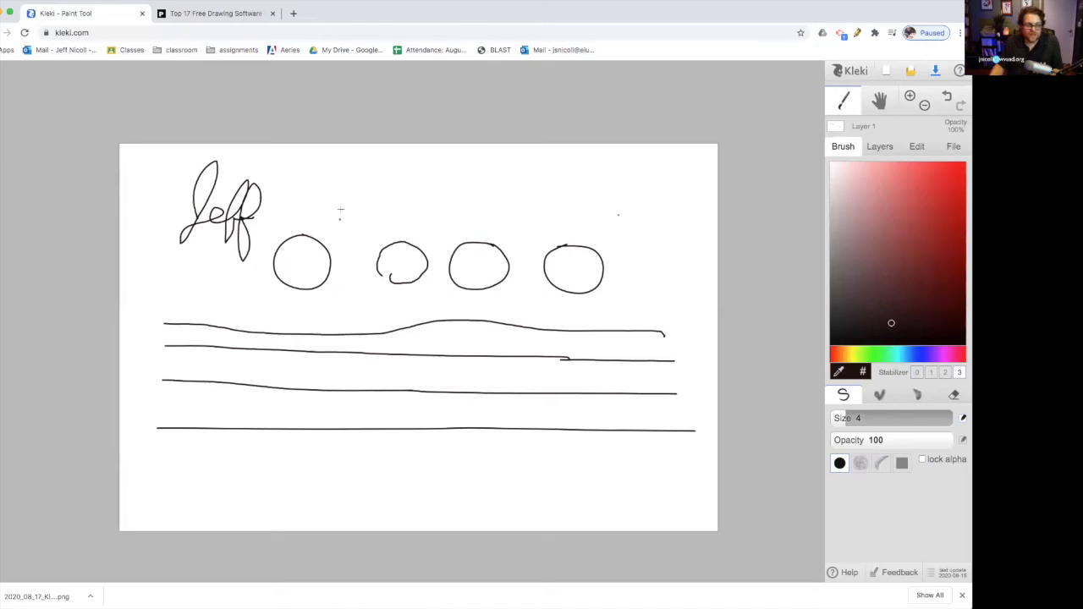
mouse_move(358, 224)
mouse_down()
mouse_move(379, 202)
mouse_move(416, 221)
mouse_up()
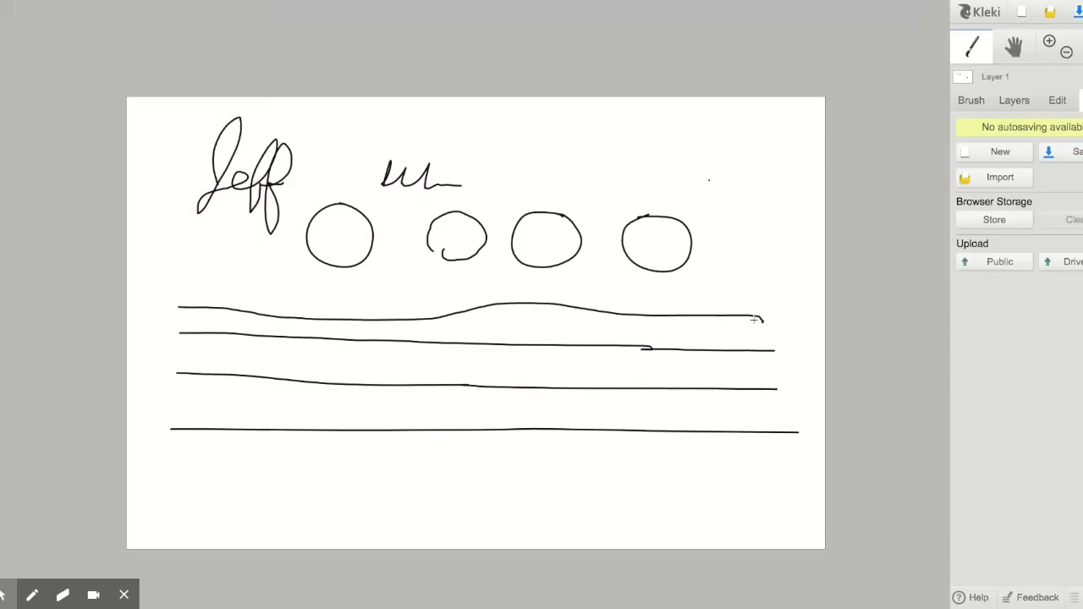
Paint Pen strokes of size 28 below the lines at opacity 17, and fainter ones to their right at opacity 5 and stabilizer 0
key(alt+f)
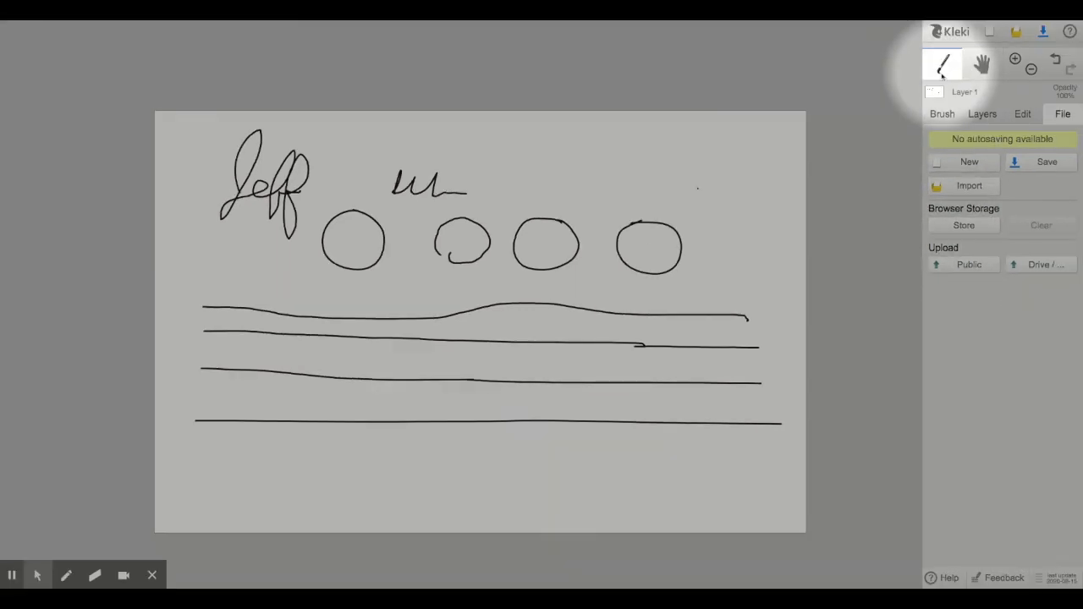
click(942, 113)
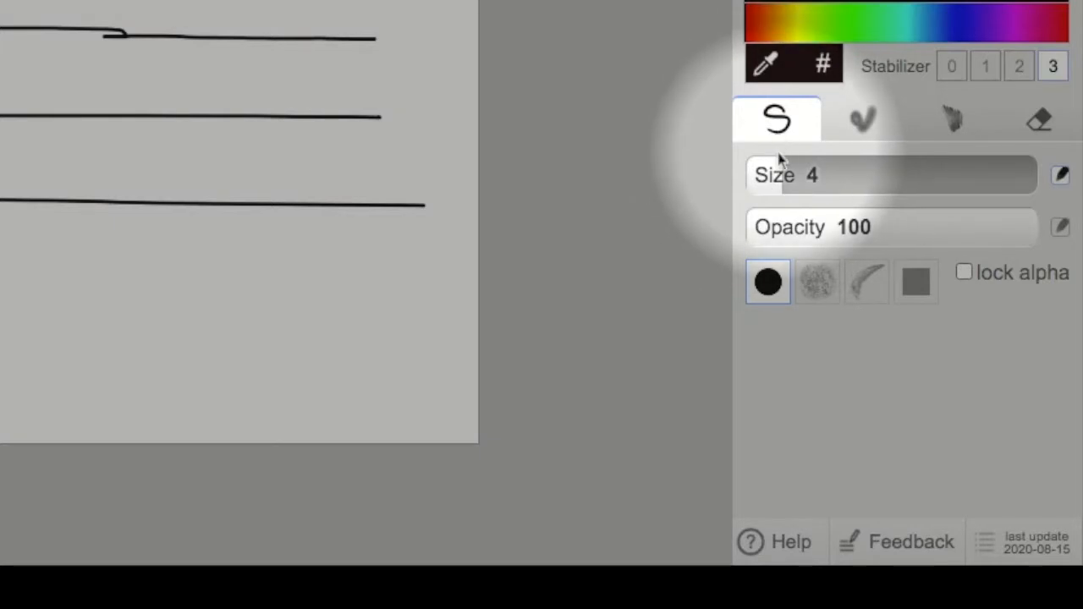
mouse_move(771, 186)
mouse_down()
mouse_move(914, 186)
mouse_move(772, 185)
mouse_up()
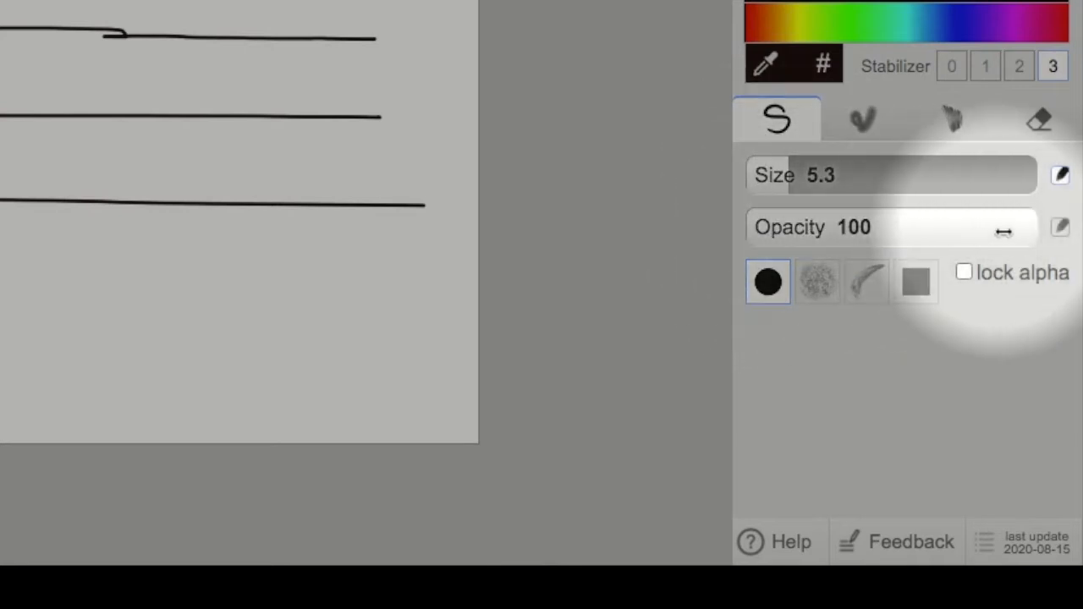
drag(1024, 227, 848, 227)
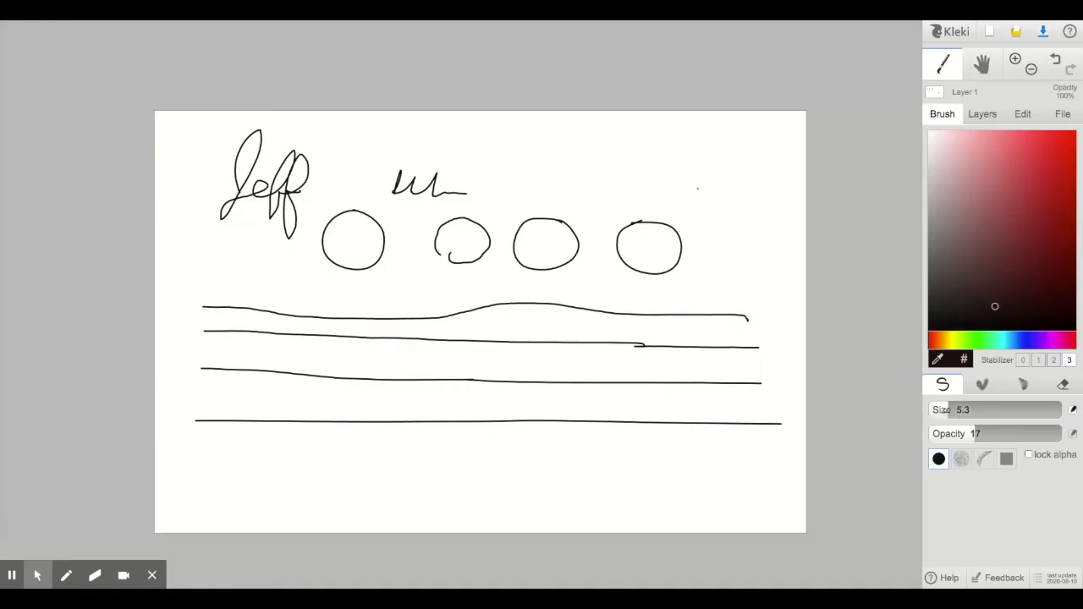
drag(948, 410, 978, 409)
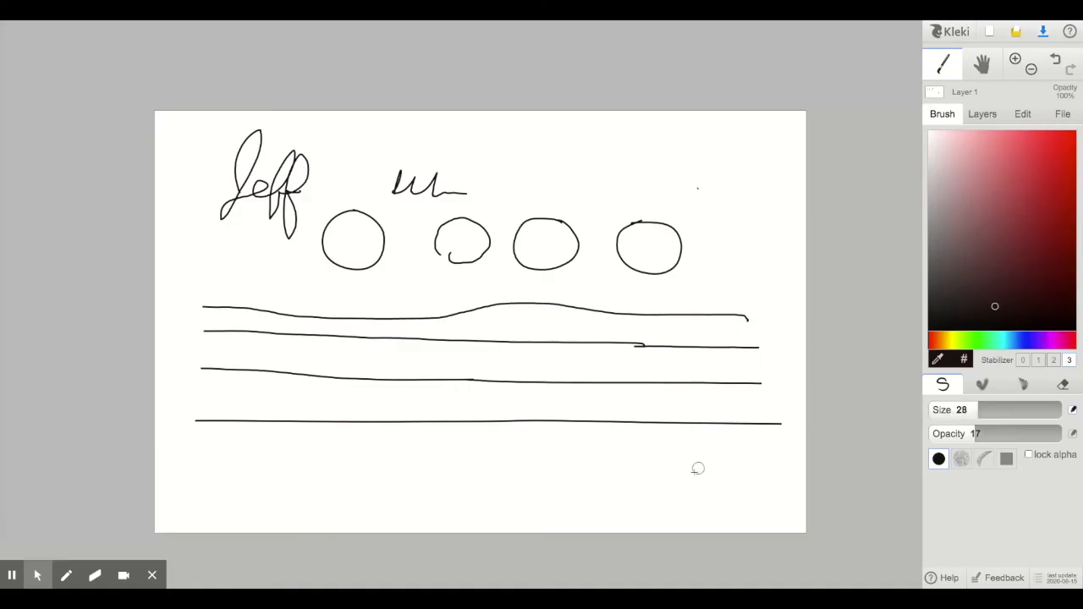
mouse_move(704, 471)
mouse_down()
mouse_move(634, 477)
mouse_move(720, 458)
mouse_move(633, 439)
mouse_move(576, 442)
mouse_up()
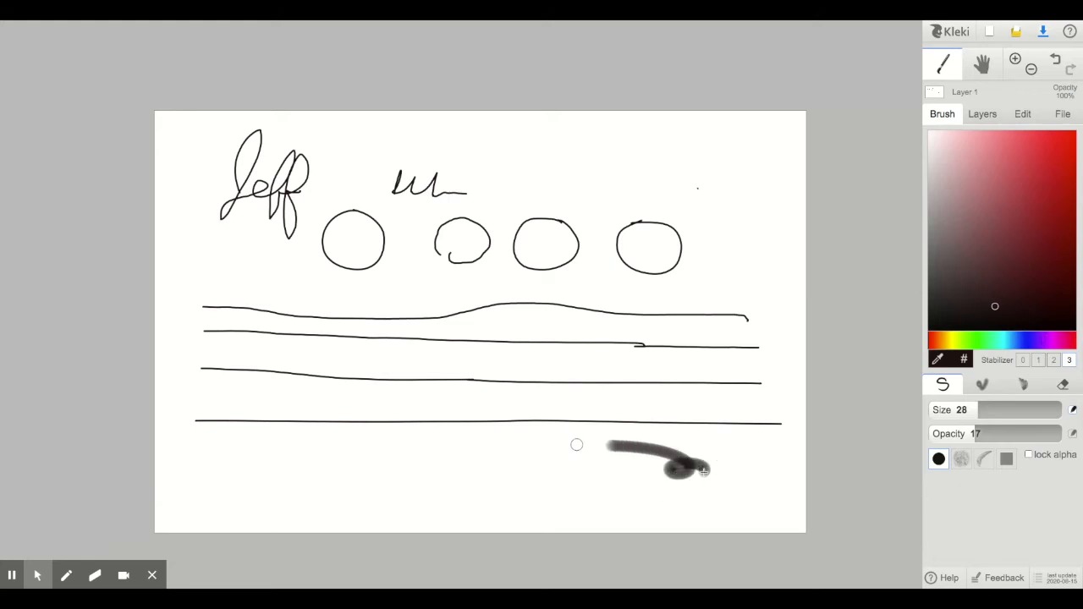
drag(499, 480, 745, 479)
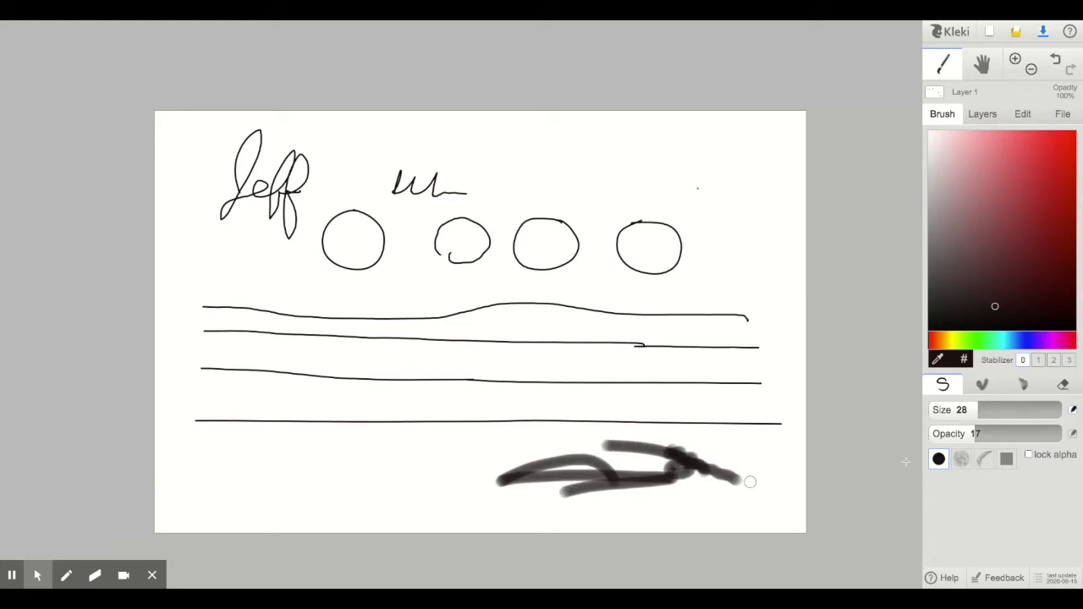
drag(975, 434, 934, 433)
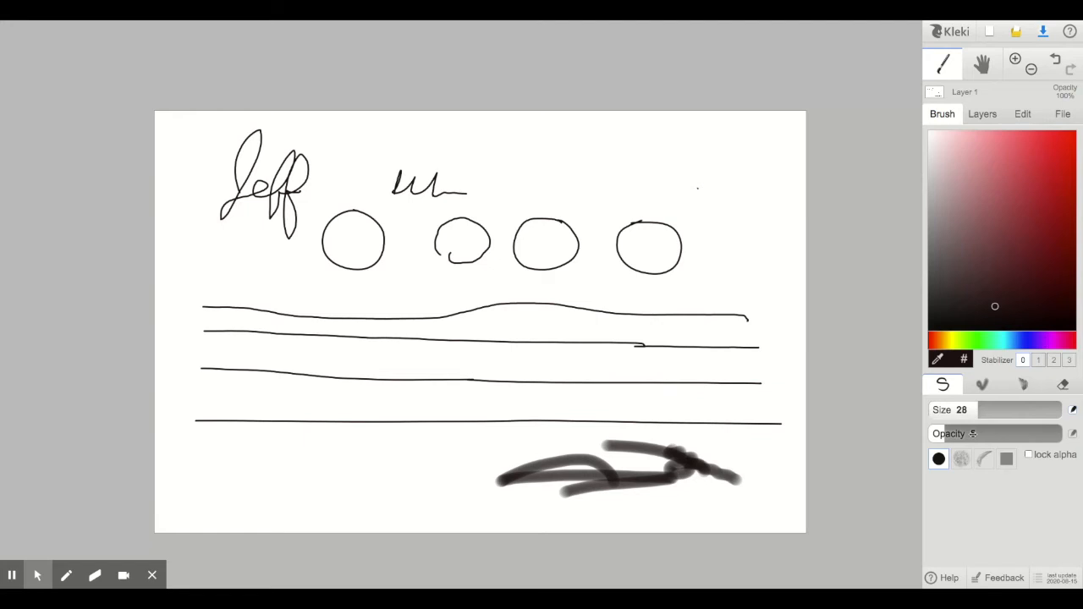
mouse_move(740, 440)
mouse_down()
mouse_move(711, 451)
mouse_move(776, 460)
mouse_move(753, 474)
mouse_move(796, 501)
mouse_move(716, 450)
mouse_up()
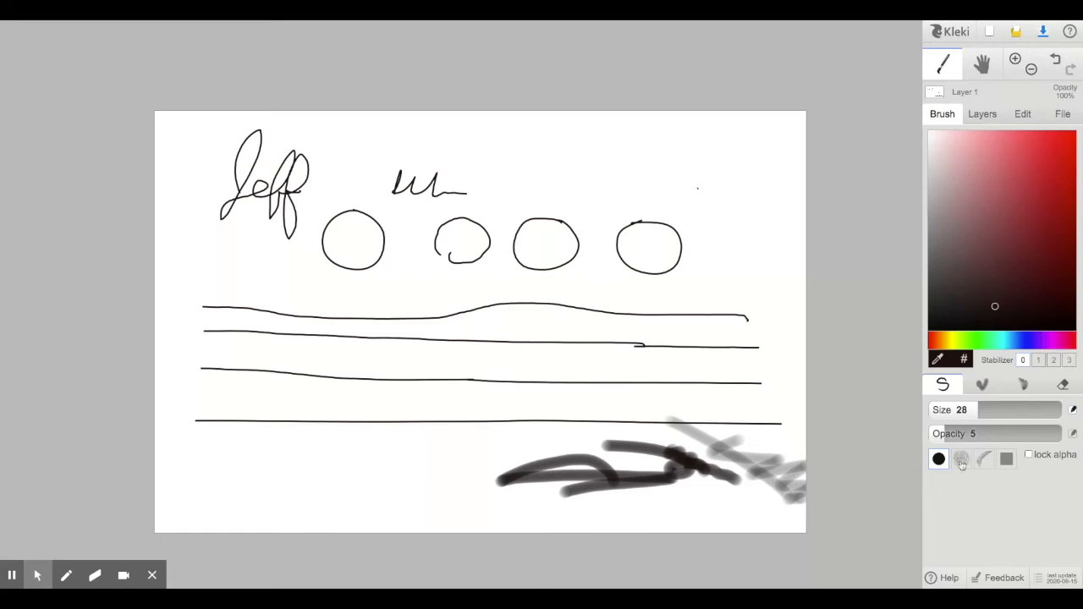
Raise the Pen opacity to 100 and paint a rough zigzag with the textured chalk tip left of the grey strokes
drag(948, 434, 1061, 433)
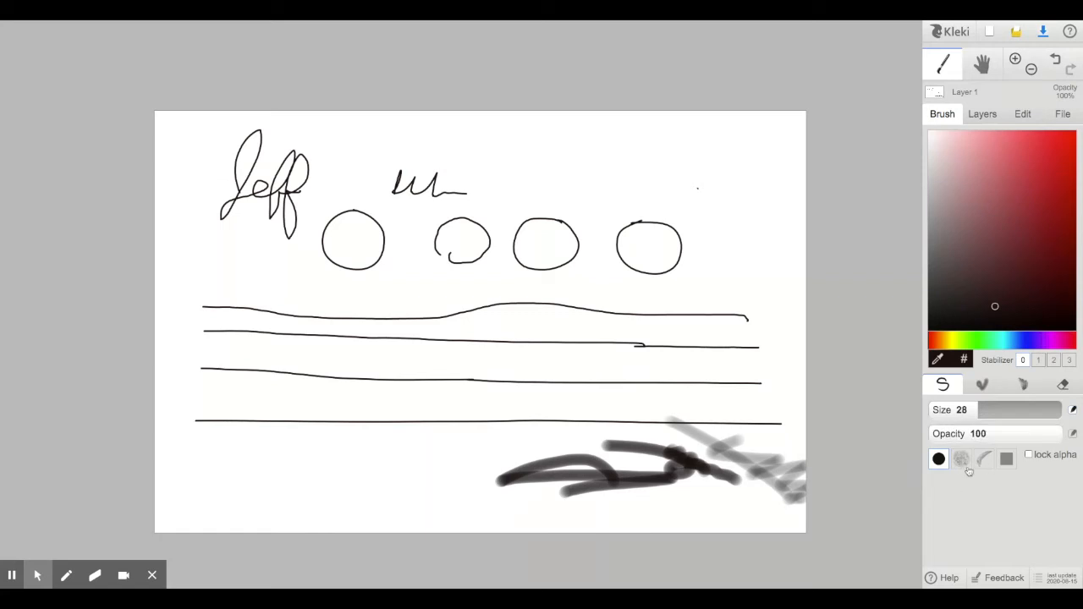
click(963, 459)
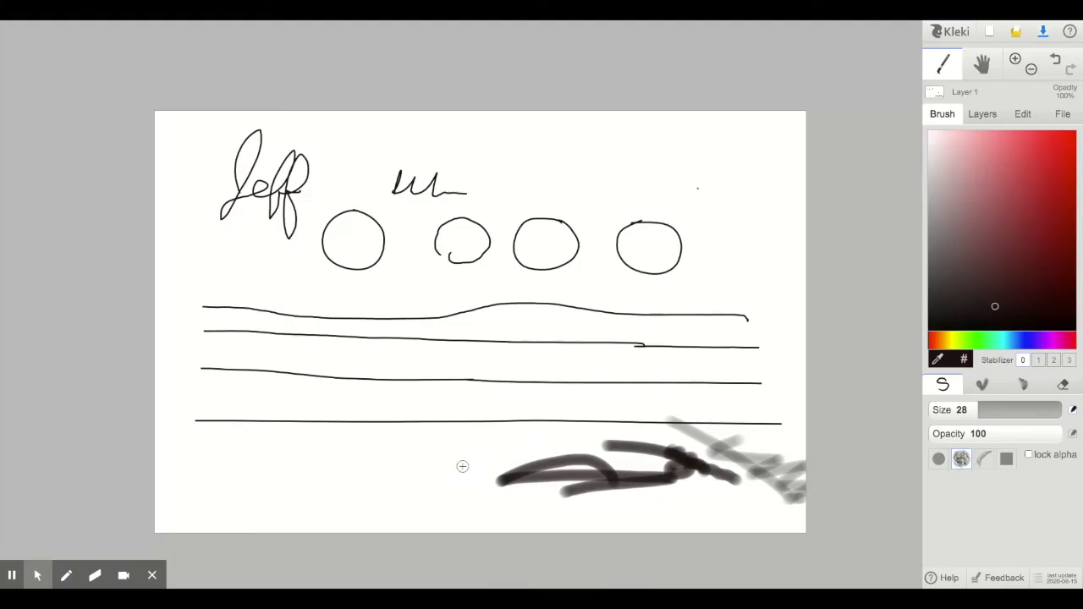
mouse_move(505, 445)
mouse_down()
mouse_move(440, 464)
mouse_move(394, 448)
mouse_move(383, 473)
mouse_move(487, 506)
mouse_up()
Paint a winding stroke over the right part of the lines with the calligraphy tip, and angular shapes beside it with the square tip
click(984, 458)
mouse_move(564, 394)
mouse_down()
mouse_move(555, 397)
mouse_move(664, 413)
mouse_move(667, 379)
mouse_move(640, 360)
mouse_move(498, 327)
mouse_up()
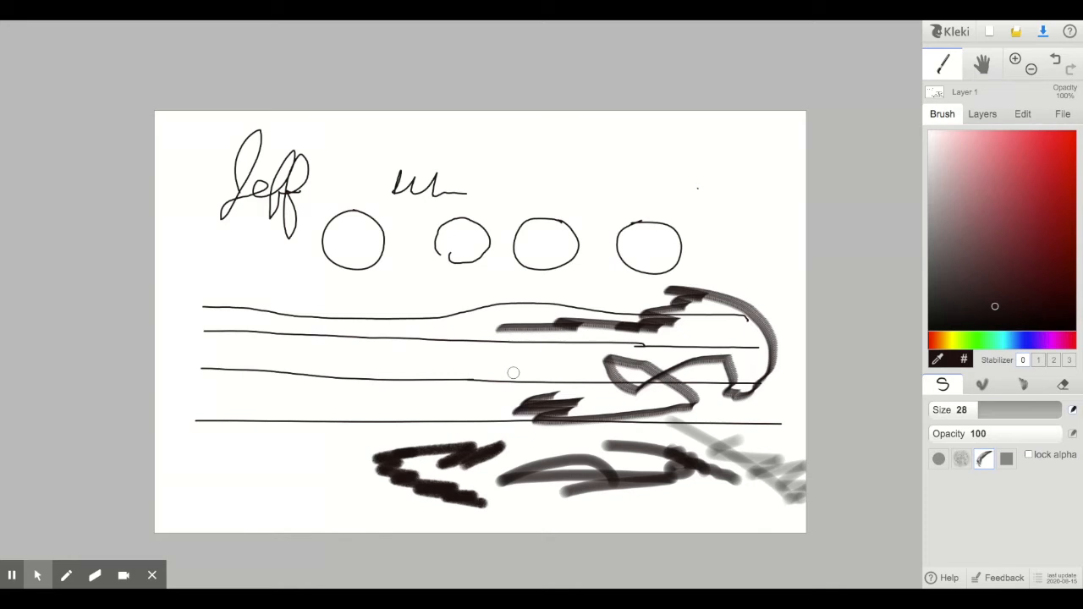
click(1006, 458)
mouse_move(369, 403)
mouse_down()
mouse_move(397, 398)
mouse_move(356, 445)
mouse_move(308, 421)
mouse_move(332, 385)
mouse_move(390, 362)
mouse_move(464, 386)
mouse_move(442, 427)
mouse_move(512, 398)
mouse_move(494, 372)
mouse_move(541, 440)
mouse_move(482, 440)
mouse_move(464, 397)
mouse_move(391, 406)
mouse_move(422, 447)
mouse_up()
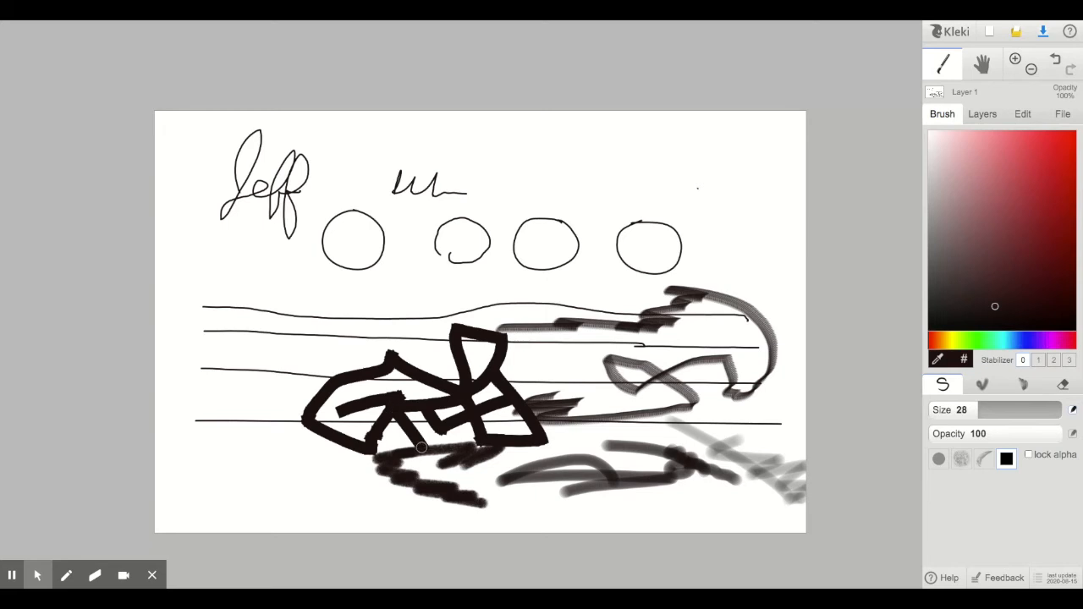
Clear the layer of all drawings and switch the Pen to the round tip
key(Delete)
mouse_move(67, 576)
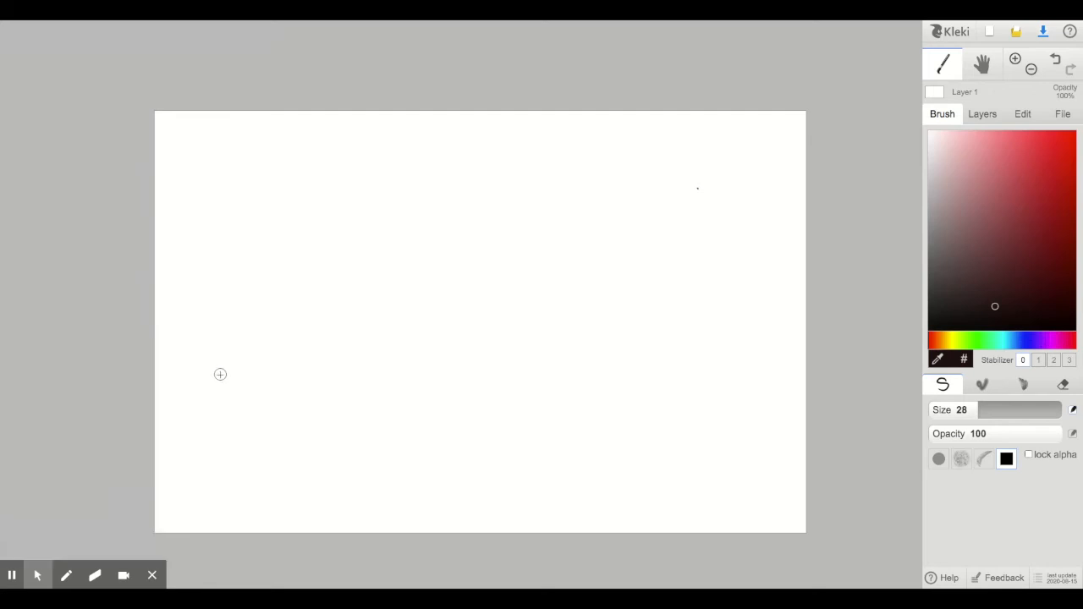
mouse_move(619, 315)
mouse_down()
mouse_move(578, 332)
mouse_move(561, 360)
mouse_up()
key(ctrl+z)
click(939, 458)
Paint a winding stroke joined to a long straight horizontal line, and complete a large square beneath it with a thickened left side
mouse_move(305, 315)
mouse_down()
mouse_move(381, 294)
mouse_move(421, 302)
mouse_move(431, 274)
mouse_move(391, 232)
mouse_up()
mouse_move(316, 200)
mouse_down()
mouse_move(459, 201)
mouse_move(718, 240)
mouse_up()
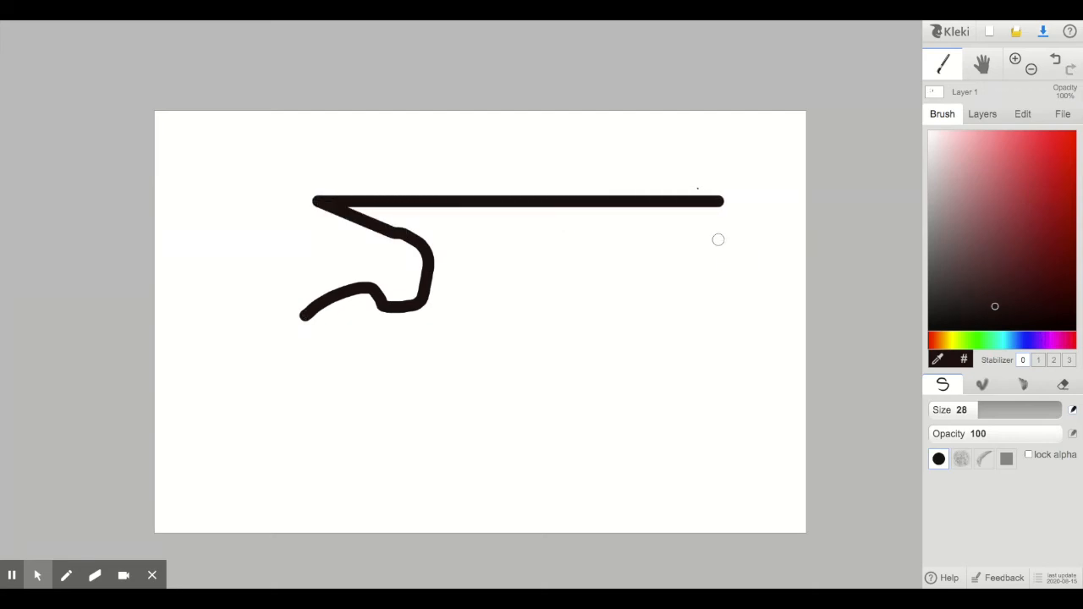
mouse_move(717, 201)
mouse_down()
mouse_move(731, 403)
mouse_move(725, 489)
mouse_move(713, 496)
mouse_move(724, 490)
mouse_move(441, 491)
mouse_move(459, 203)
mouse_up()
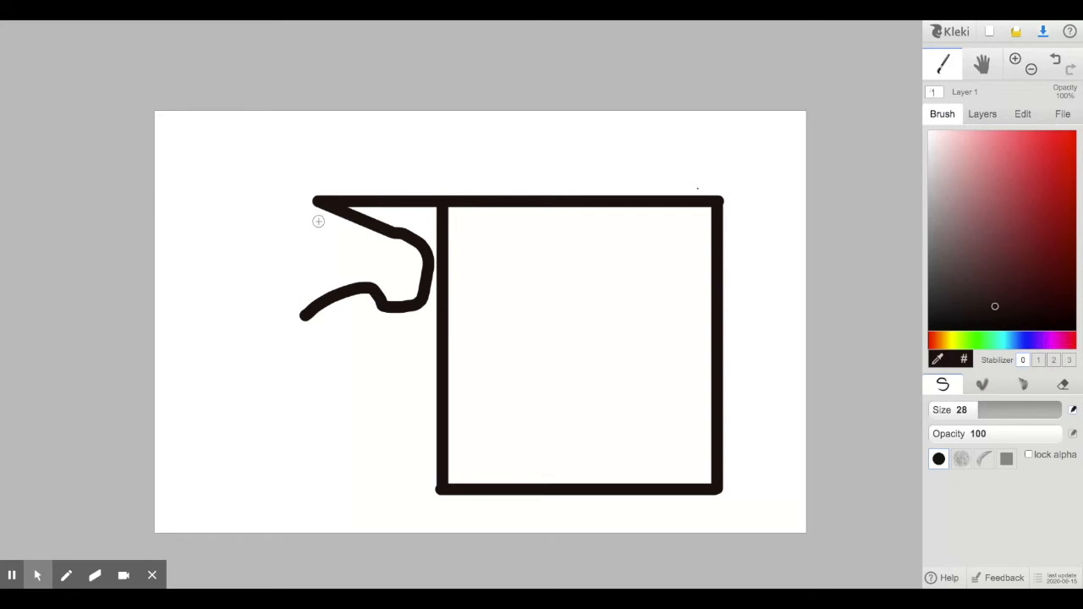
drag(449, 209, 450, 486)
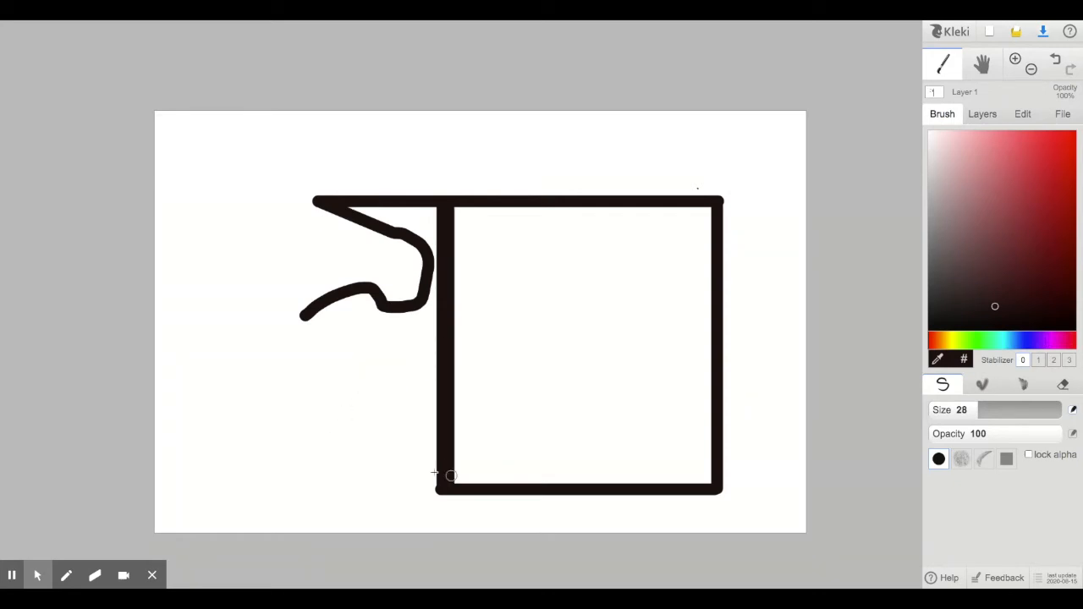
Draw a connected chain of straight line segments to the left of the square, running from the lower left up to the top
click(216, 419)
shift+click(362, 403)
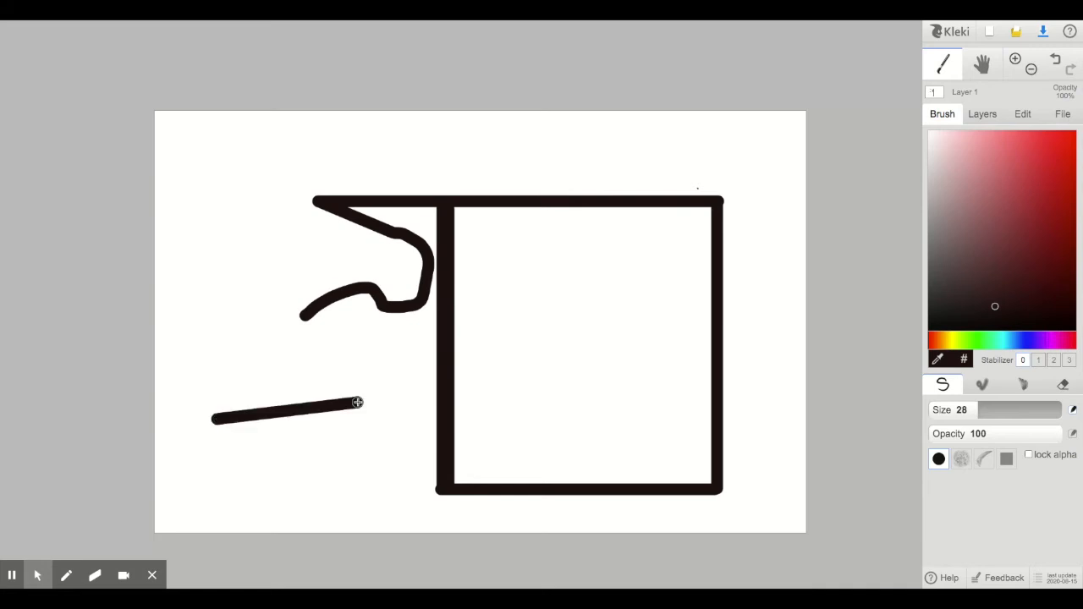
shift+click(298, 360)
shift+click(217, 186)
shift+click(308, 154)
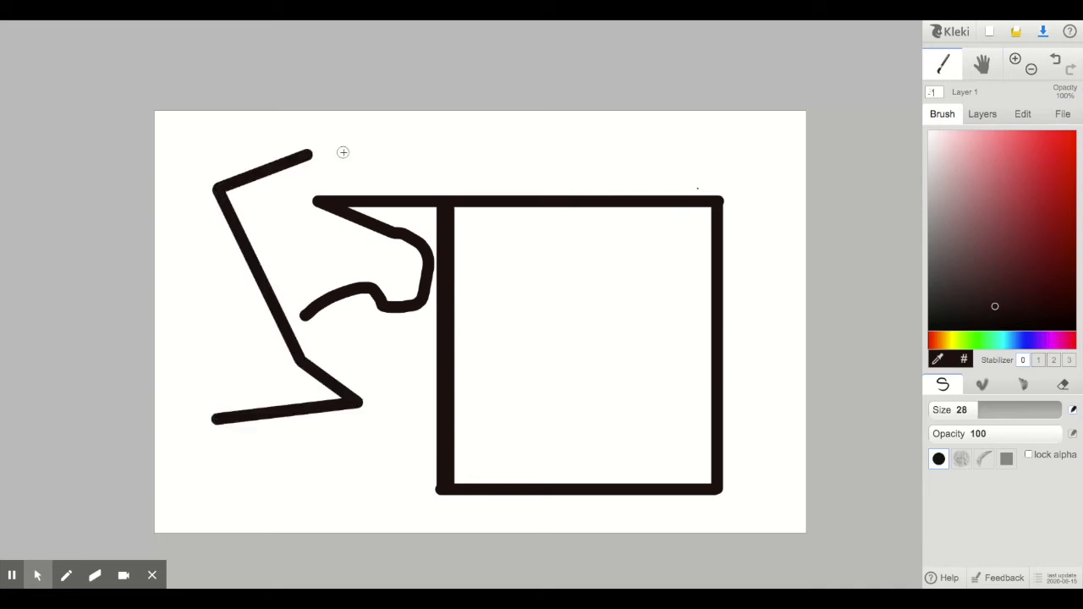
shift+click(393, 149)
Draw two corner-to-corner diagonals across the square and undo the second one
click(446, 489)
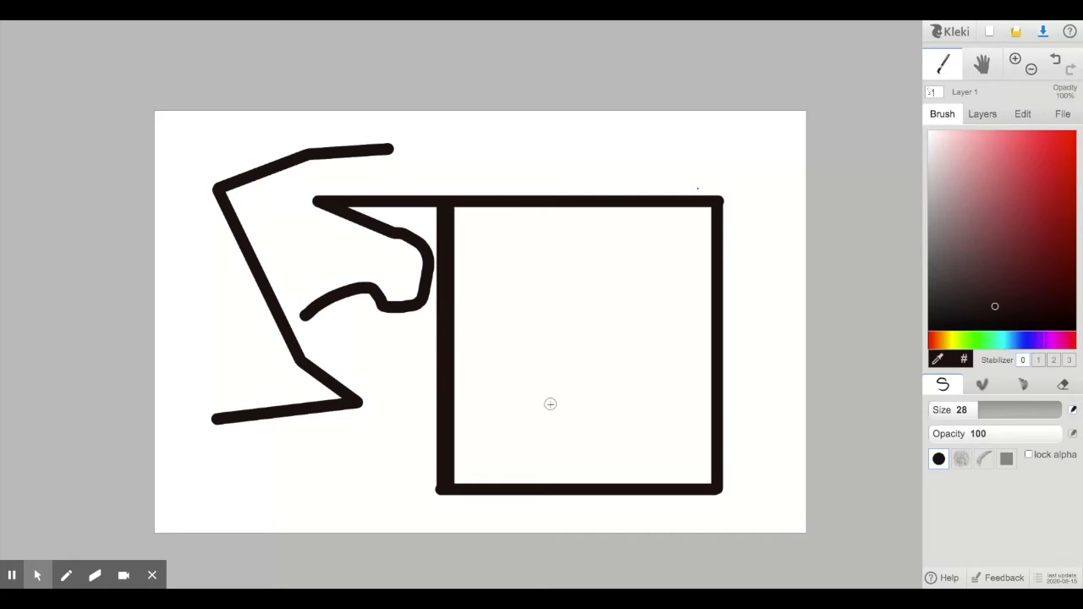
shift+click(716, 200)
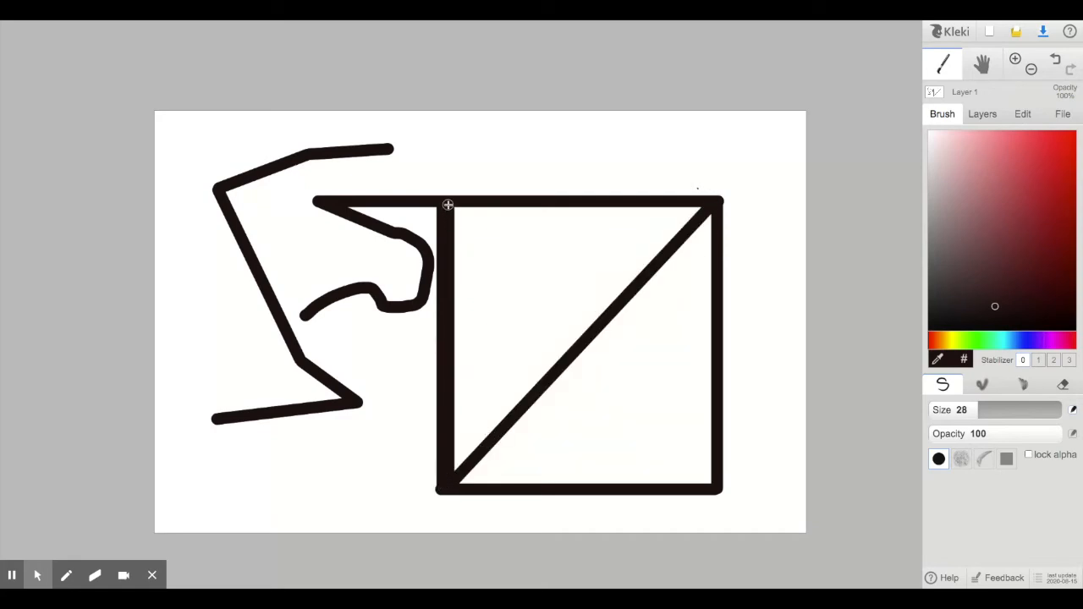
shift+click(718, 489)
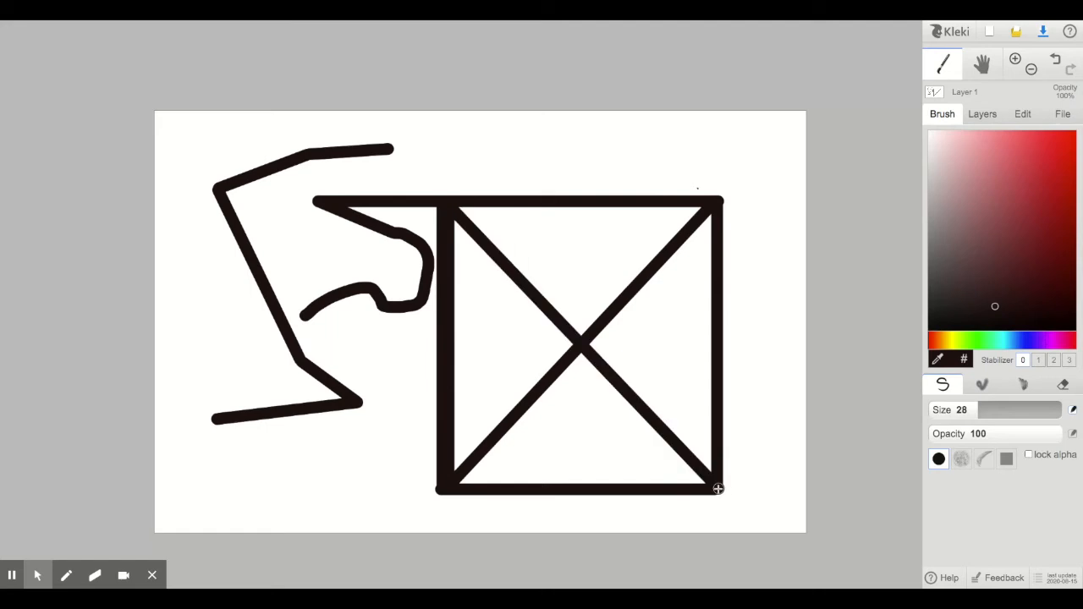
key(ctrl+z)
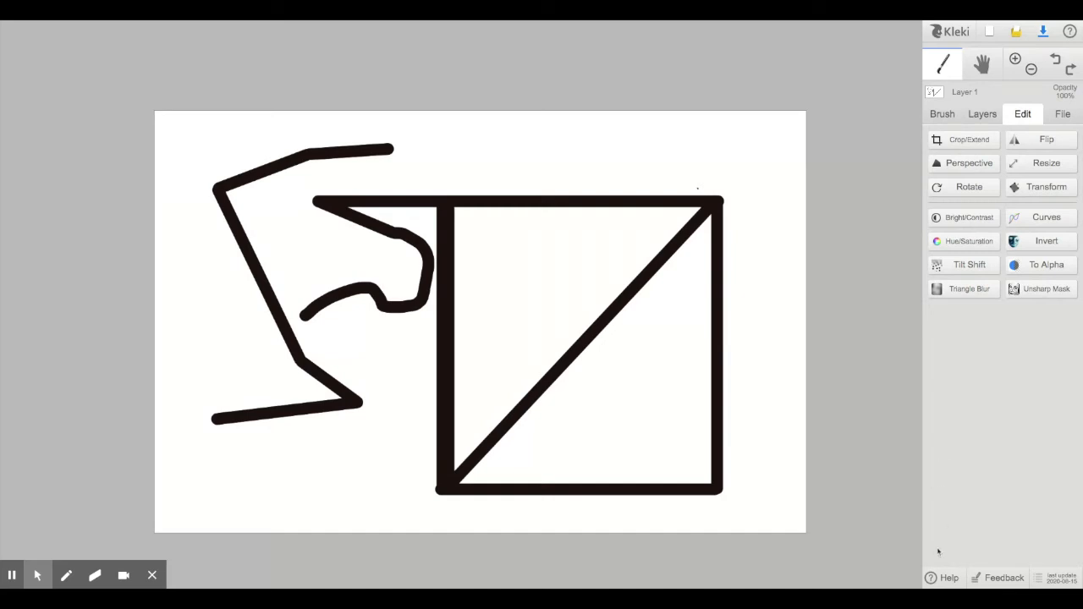
Read through the help page's sections on shortcuts, importing, saving, the stabilizer and video tutorials
click(931, 579)
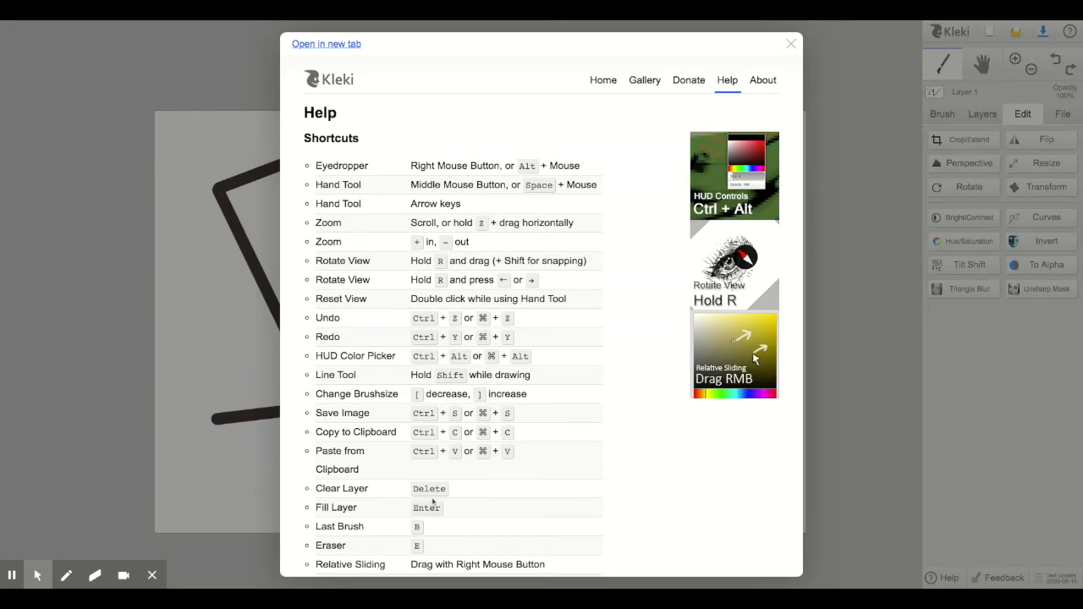
scroll(432, 447, down, 5)
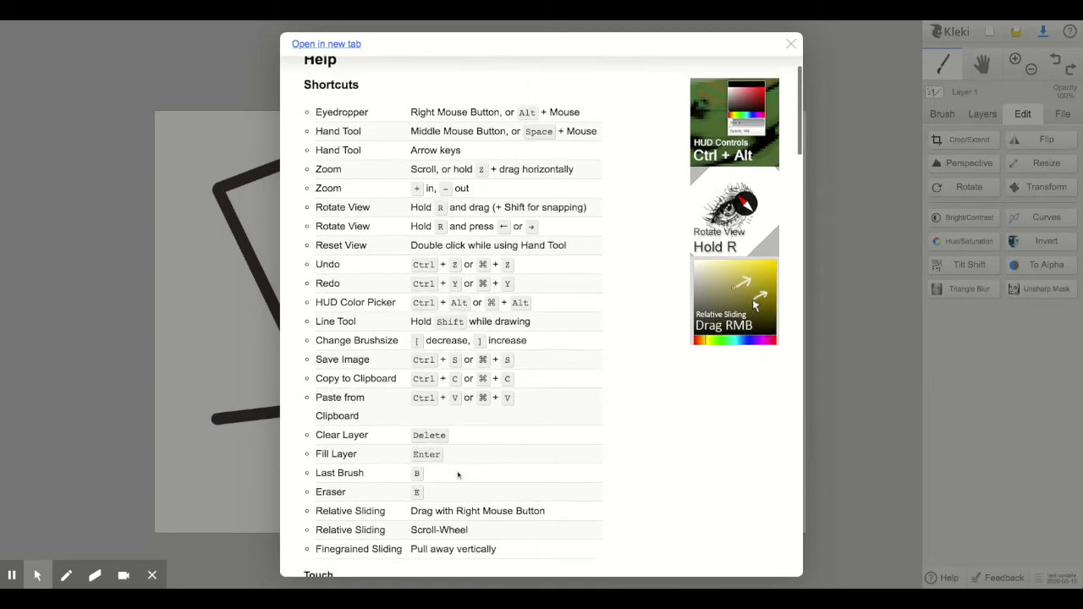
scroll(454, 474, down, 9)
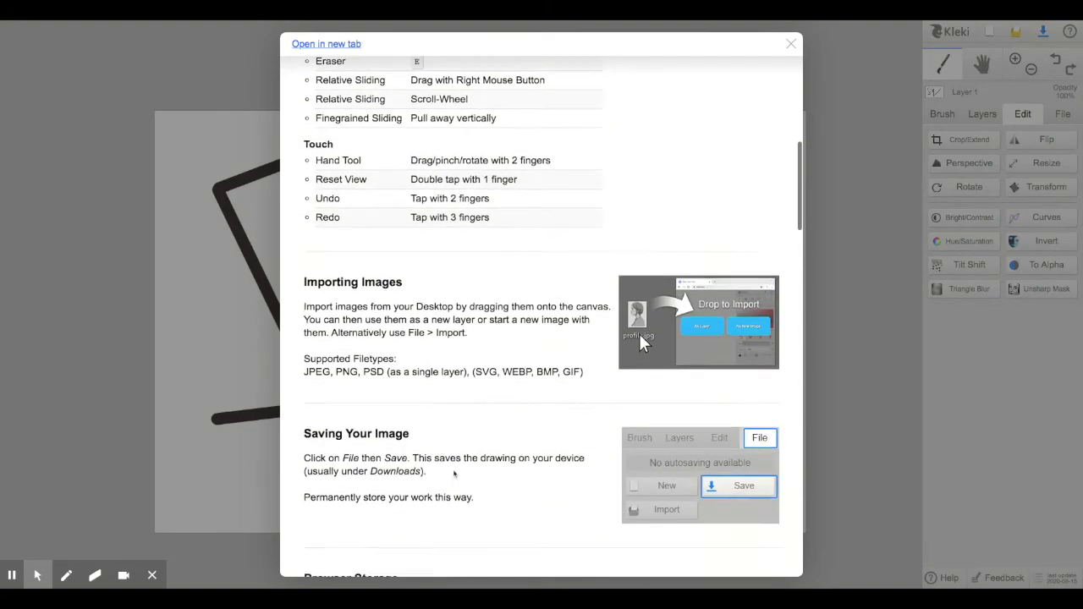
scroll(454, 476, down, 5)
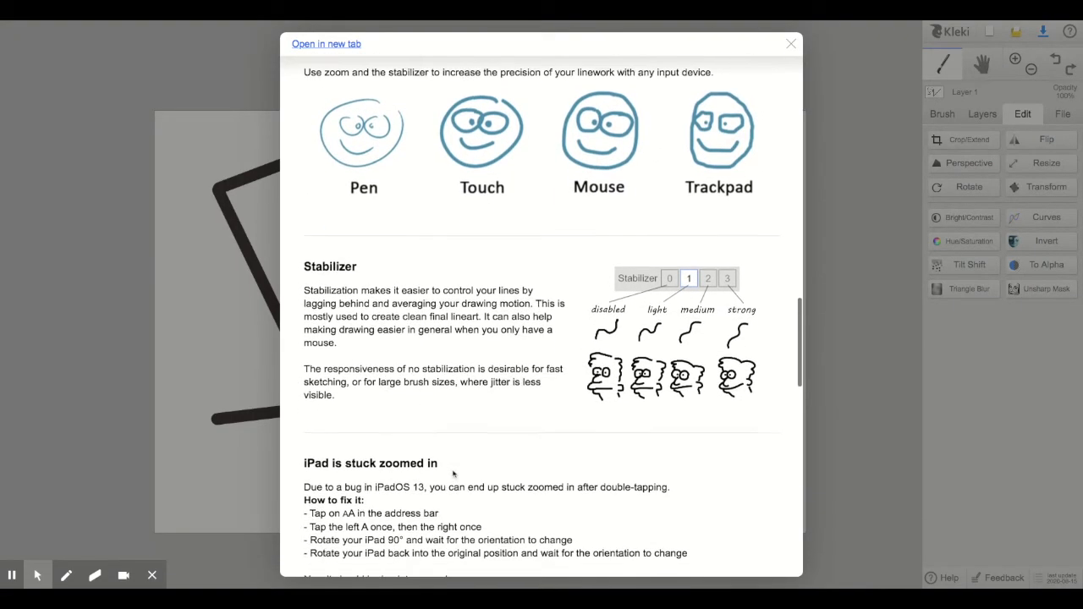
scroll(542, 315, down, 3)
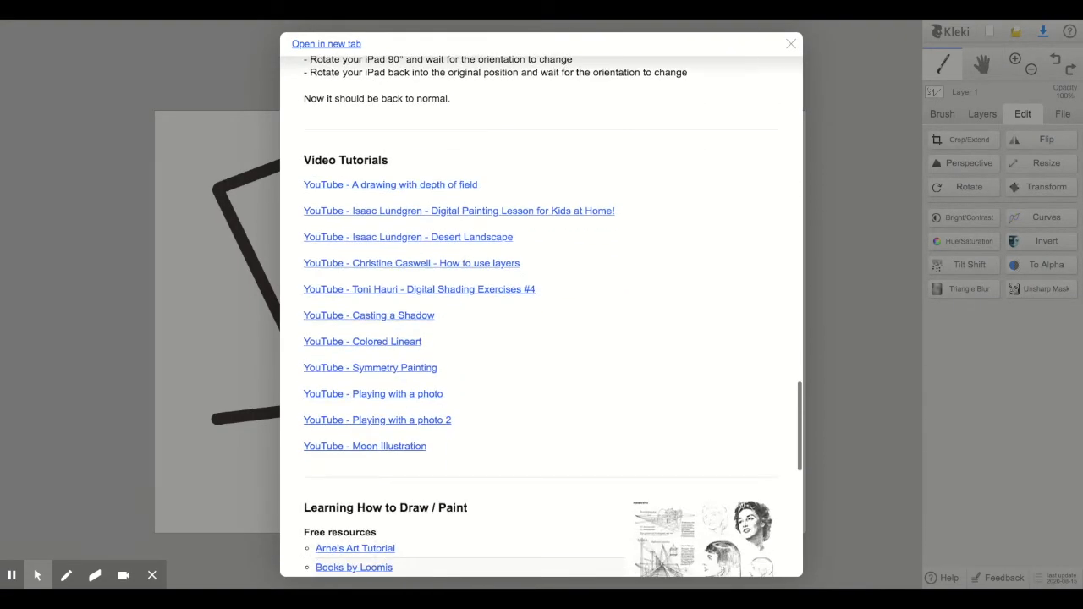
scroll(455, 464, up, 1)
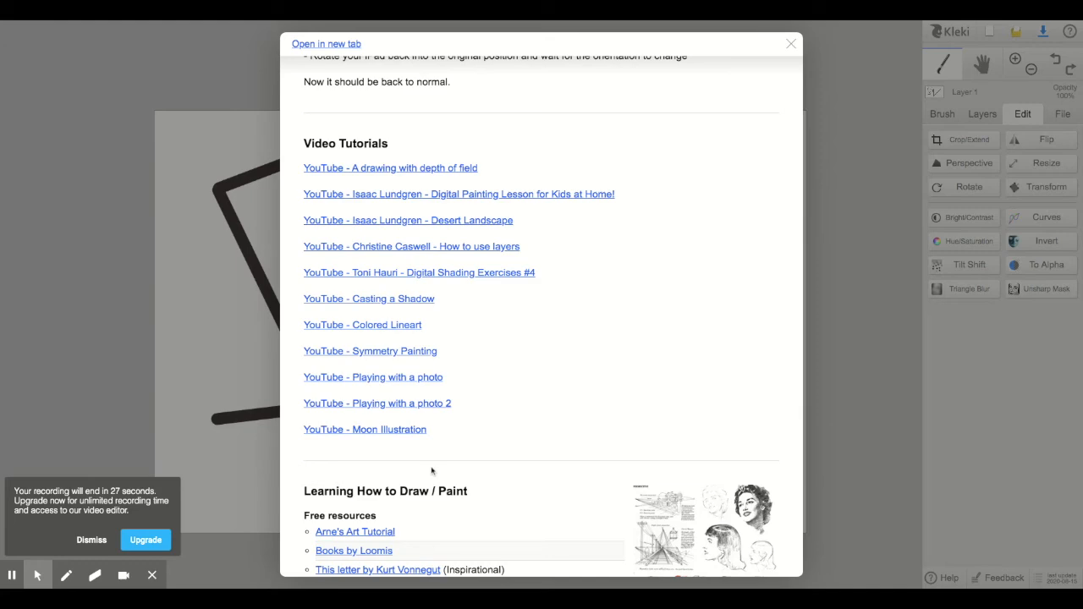
scroll(417, 474, down, 2)
scroll(417, 475, up, 7)
scroll(541, 338, up, 5)
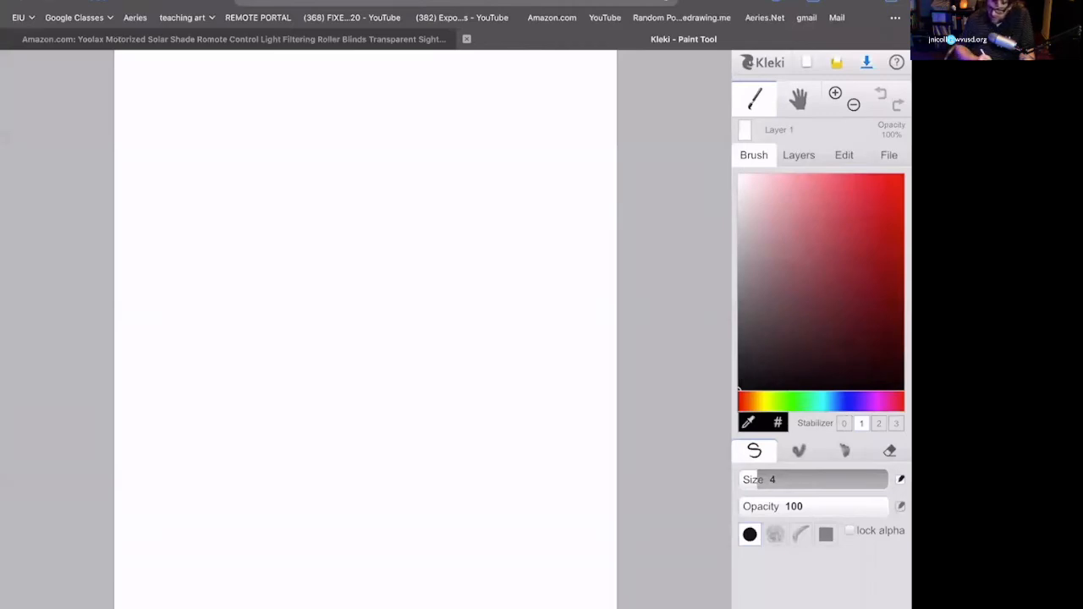
Loosely sketch a figure's oval head, neck, shoulders and egg-shaped torso with the size 4 Pen
mouse_move(403, 211)
mouse_down()
mouse_move(340, 272)
mouse_move(434, 264)
mouse_move(391, 200)
mouse_move(357, 292)
mouse_move(431, 277)
mouse_move(447, 207)
mouse_move(411, 285)
mouse_move(368, 220)
mouse_up()
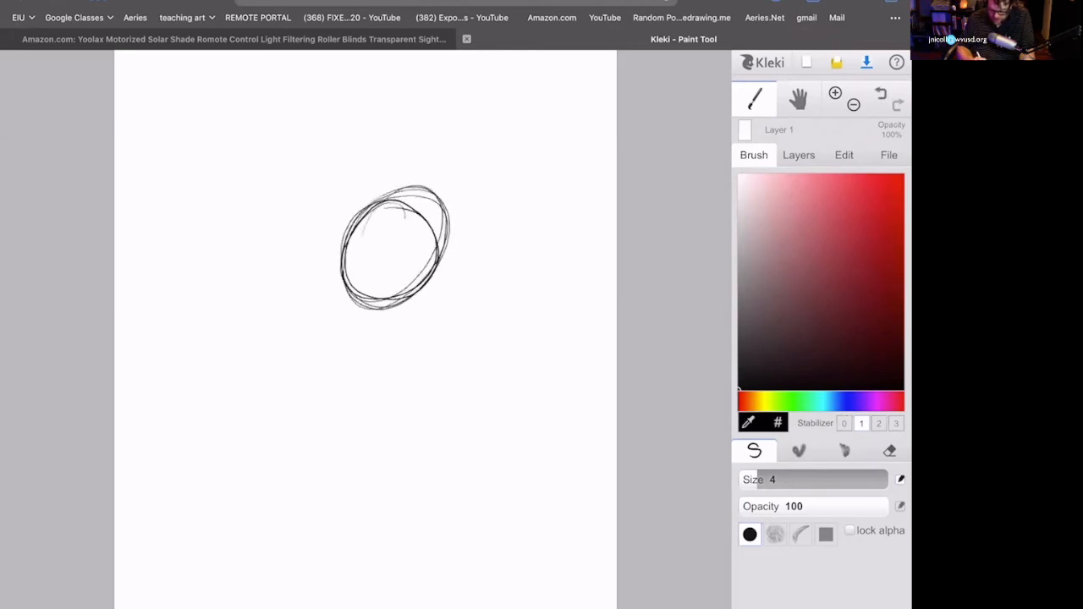
mouse_move(369, 303)
mouse_down()
mouse_move(361, 347)
mouse_move(383, 336)
mouse_move(339, 447)
mouse_move(405, 385)
mouse_move(309, 423)
mouse_move(386, 397)
mouse_up()
mouse_move(364, 355)
mouse_down()
mouse_move(323, 335)
mouse_move(350, 310)
mouse_move(388, 360)
mouse_move(420, 329)
mouse_move(397, 369)
mouse_up()
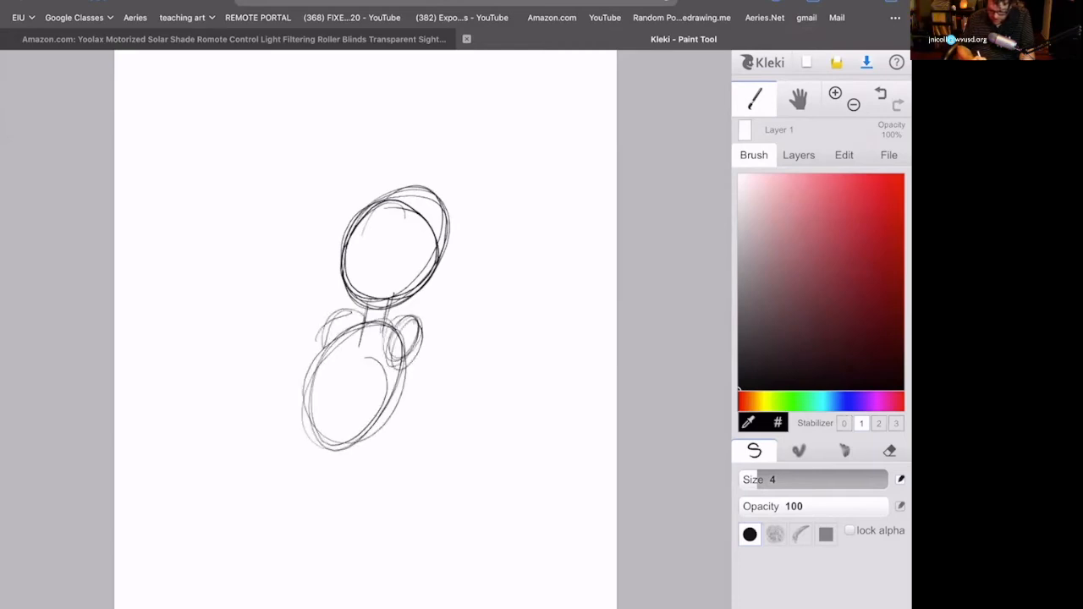
Sketch the belly curve, the waist and a rounded pelvis below the torso
mouse_move(312, 428)
mouse_down()
mouse_move(361, 413)
mouse_move(364, 436)
mouse_up()
mouse_move(400, 377)
mouse_down()
mouse_move(405, 427)
mouse_move(387, 442)
mouse_up()
mouse_move(362, 444)
mouse_down()
mouse_move(347, 471)
mouse_move(360, 480)
mouse_up()
drag(381, 422, 391, 476)
mouse_move(390, 423)
mouse_down()
mouse_move(391, 452)
mouse_move(335, 494)
mouse_up()
mouse_move(355, 436)
mouse_down()
mouse_move(421, 478)
mouse_move(330, 513)
mouse_move(416, 498)
mouse_up()
drag(396, 518, 337, 441)
Sketch both thighs from the pelvis down to the knees and begin the flared lower legs
drag(396, 491, 425, 569)
drag(412, 471, 414, 485)
drag(408, 481, 443, 559)
drag(423, 505, 451, 559)
drag(394, 489, 434, 563)
drag(414, 519, 437, 573)
mouse_move(415, 472)
mouse_down()
mouse_move(395, 498)
mouse_move(406, 507)
mouse_up()
mouse_move(415, 469)
mouse_down()
mouse_move(399, 493)
mouse_move(310, 552)
mouse_up()
mouse_move(330, 503)
mouse_down()
mouse_move(310, 553)
mouse_move(326, 569)
mouse_move(319, 579)
mouse_up()
drag(328, 533, 269, 607)
Sketch the raised arm with its elbow and forearm line, and rough in guidelines and eyes on the face
drag(415, 322, 483, 293)
drag(499, 230, 475, 293)
drag(484, 288, 479, 313)
mouse_move(413, 203)
mouse_down()
mouse_move(352, 274)
mouse_move(448, 218)
mouse_up()
drag(355, 271, 443, 222)
drag(371, 230, 391, 224)
mouse_move(405, 219)
mouse_down()
mouse_move(426, 211)
mouse_move(428, 247)
mouse_up()
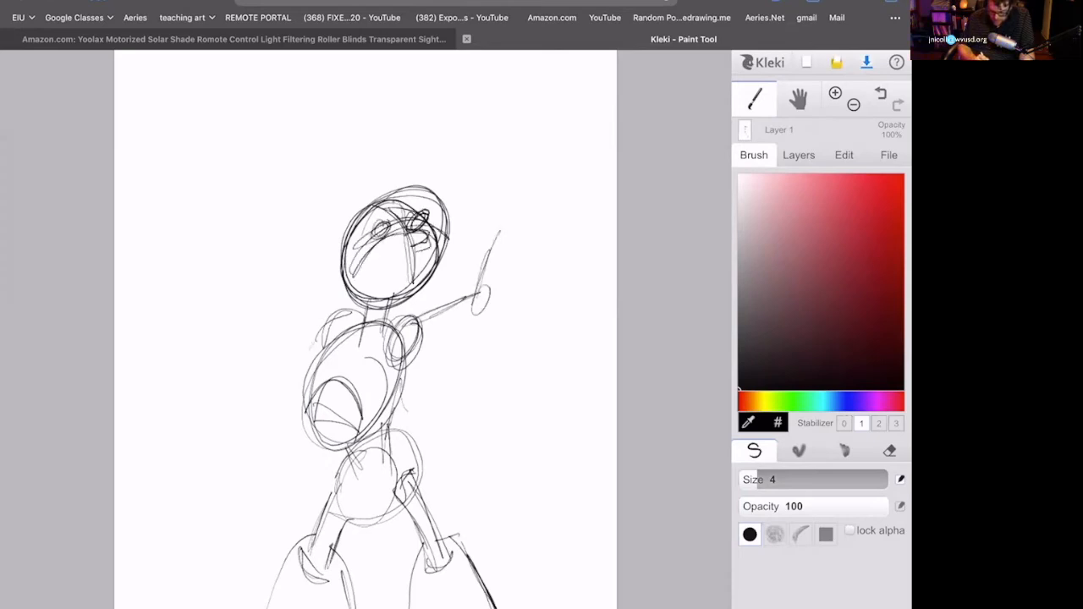
Sketch the lowered arm on the figure's left with a bulky forearm and an oval hand
drag(325, 339, 278, 381)
mouse_move(321, 342)
mouse_down()
mouse_move(276, 383)
mouse_move(288, 406)
mouse_up()
drag(284, 369, 230, 447)
drag(300, 395, 261, 455)
mouse_move(278, 442)
mouse_down()
mouse_move(240, 466)
mouse_move(225, 494)
mouse_up()
Fill out the raised forearm with an oval fist on top and darken the eye and cheek lines
drag(511, 197, 474, 314)
mouse_move(508, 185)
mouse_down()
mouse_move(493, 212)
mouse_move(525, 195)
mouse_up()
mouse_move(376, 204)
mouse_down()
mouse_move(347, 278)
mouse_move(403, 229)
mouse_up()
mouse_move(407, 207)
mouse_down()
mouse_move(423, 232)
mouse_move(381, 242)
mouse_up()
drag(384, 232, 352, 278)
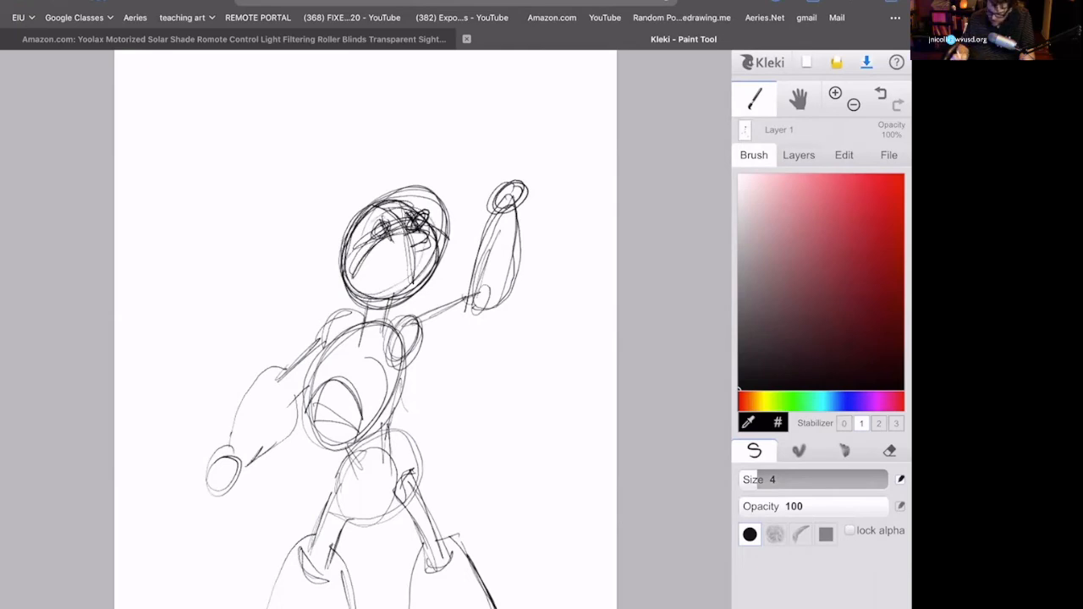
Add a new empty layer above the sketch and lower Layer 1's opacity to 44%
click(799, 155)
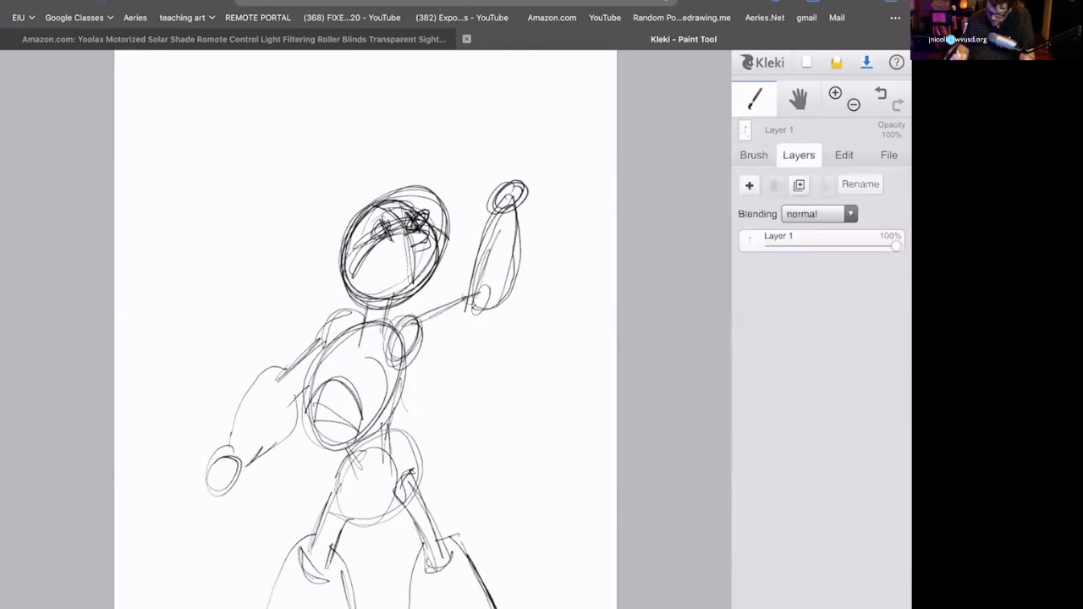
click(799, 185)
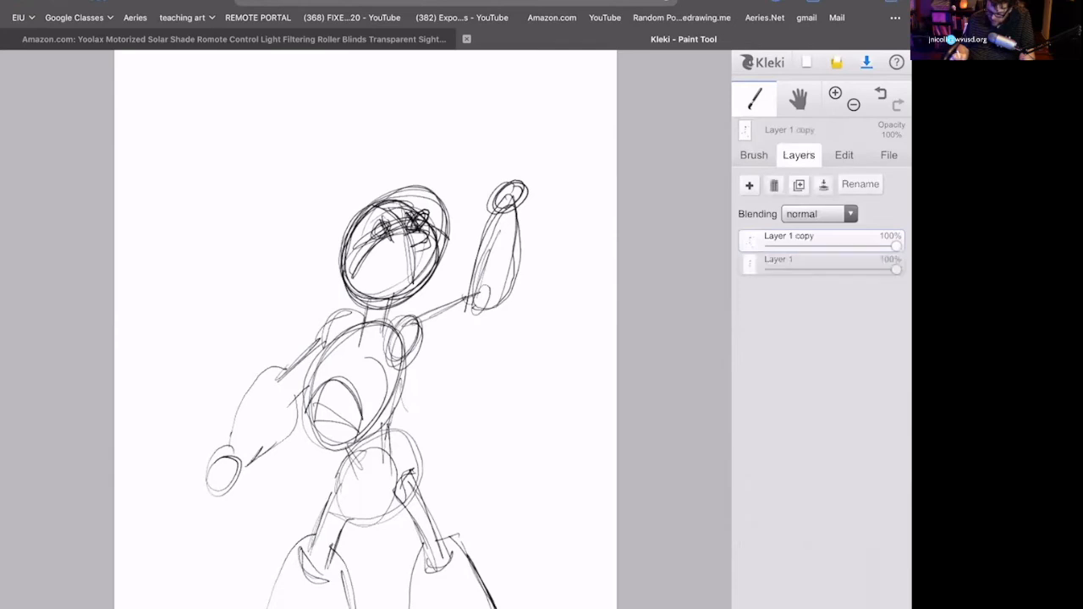
click(774, 184)
click(749, 185)
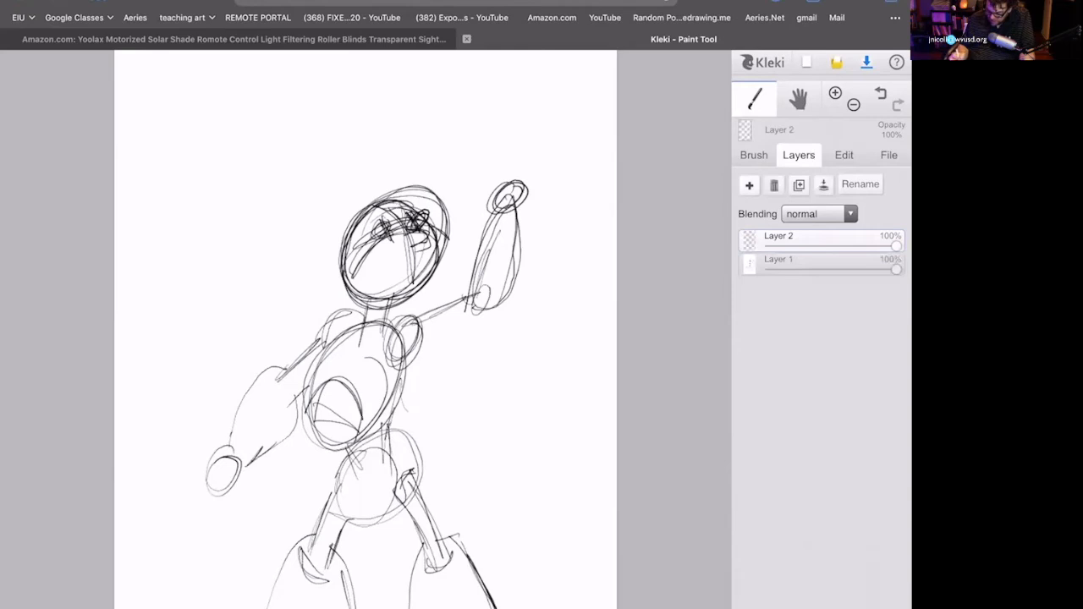
click(778, 259)
mouse_move(897, 269)
mouse_down()
mouse_move(798, 269)
mouse_move(838, 269)
mouse_move(826, 269)
mouse_up()
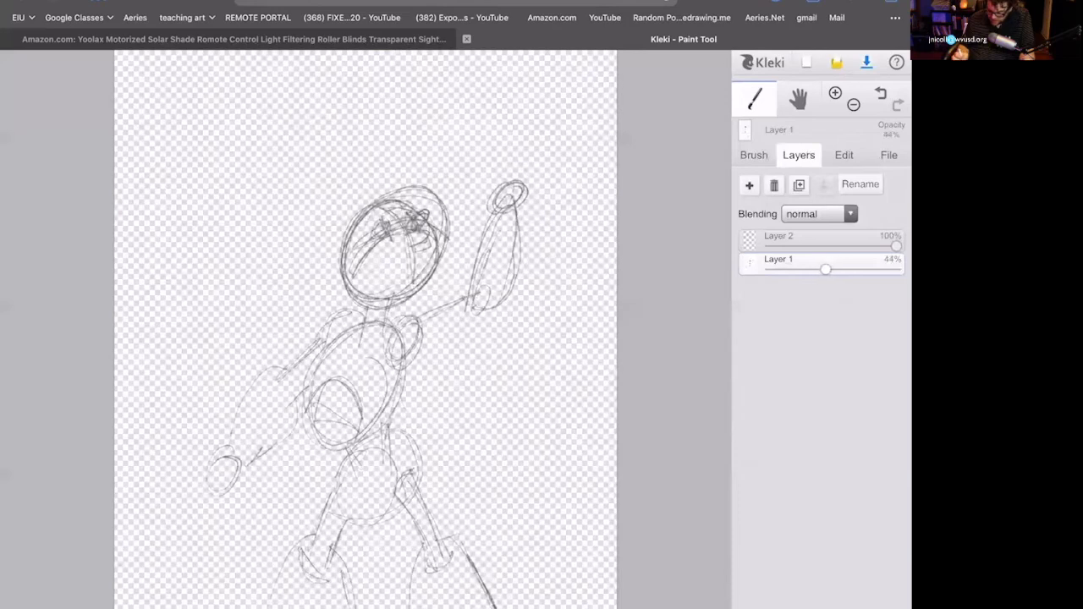
On Layer 2, set the Pen size to 17 and ink the first eye as a bold oval
click(796, 237)
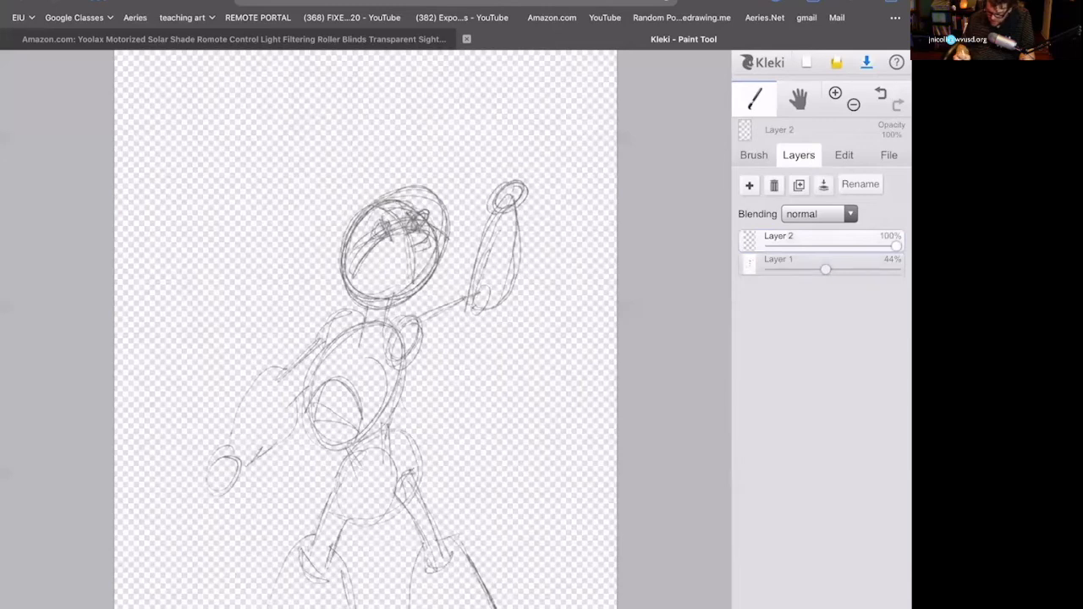
click(755, 155)
drag(758, 480, 783, 480)
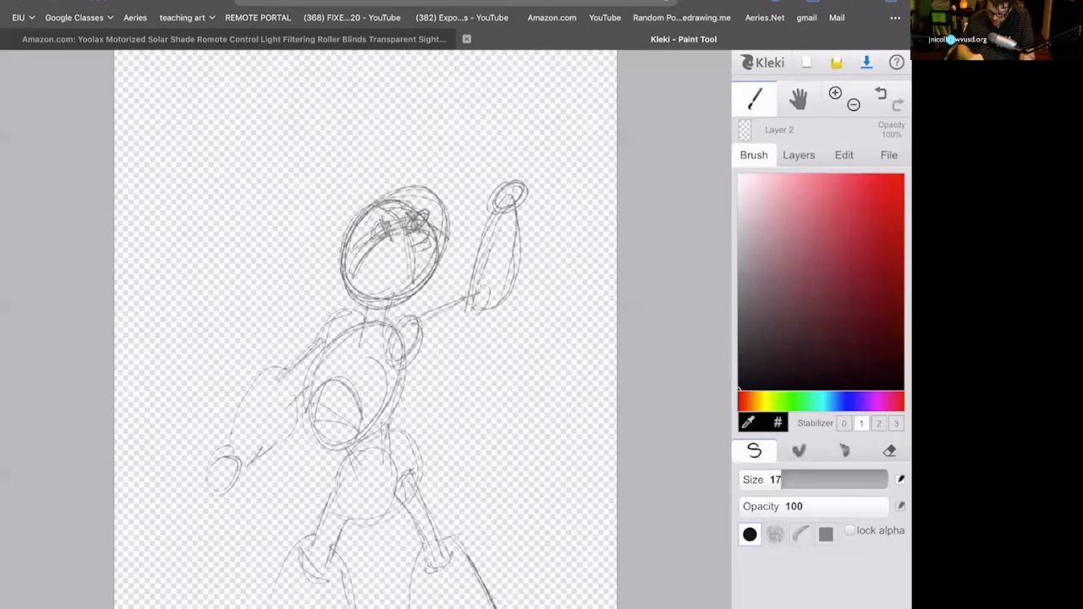
scroll(374, 233, up, 5)
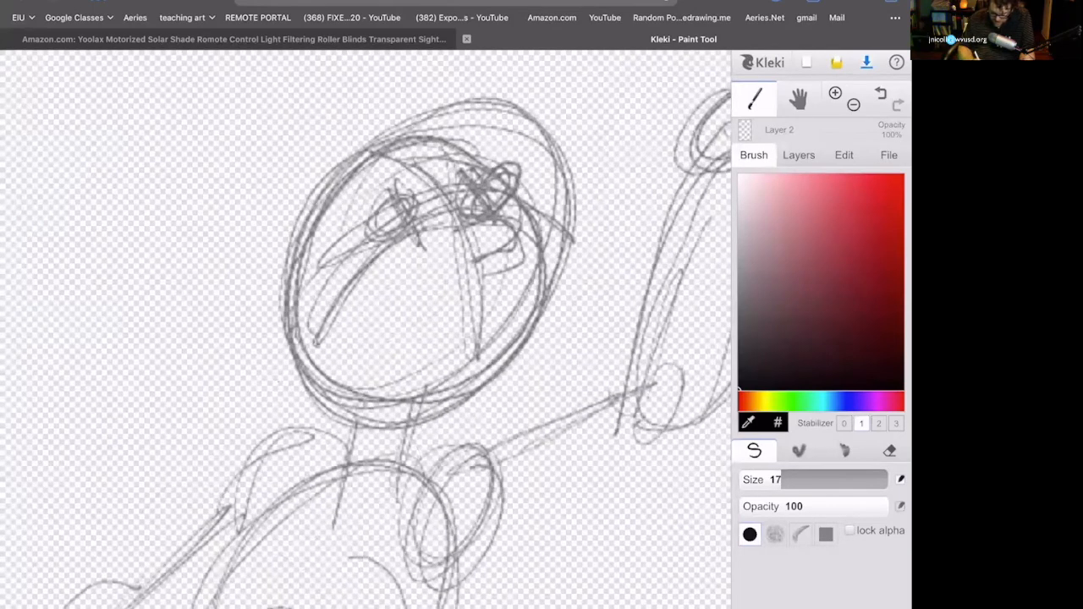
drag(364, 215, 407, 218)
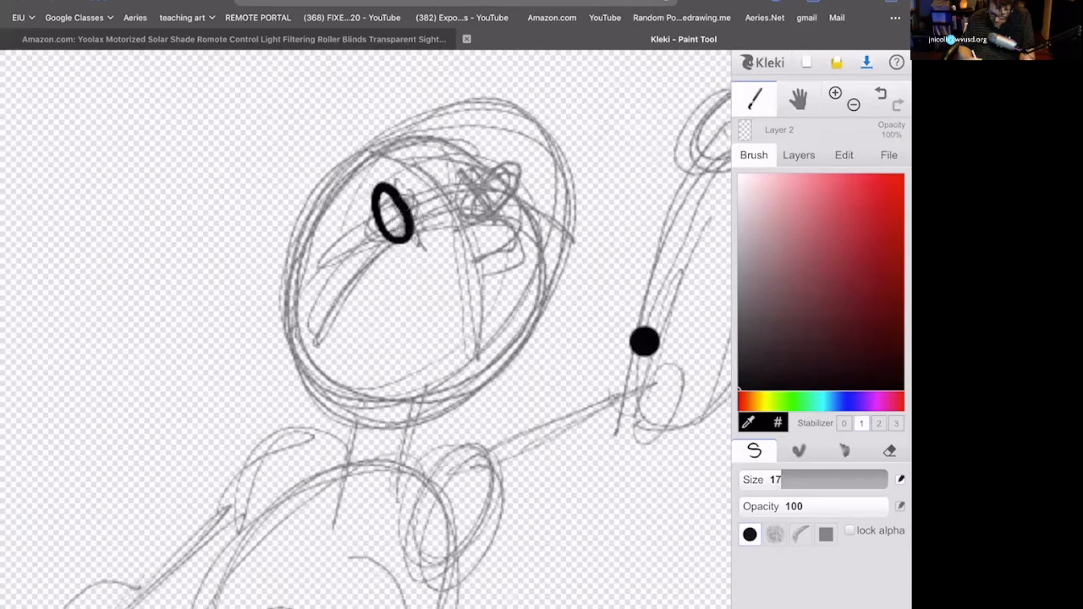
Ink the rest of the head over the sketch: second eye, mouth, ear, hair, jaw and neck
mouse_move(478, 174)
mouse_down()
mouse_move(470, 161)
mouse_move(457, 203)
mouse_move(482, 182)
mouse_move(478, 254)
mouse_up()
drag(423, 306, 513, 282)
drag(305, 254, 326, 108)
drag(313, 178, 554, 127)
drag(495, 156, 448, 404)
drag(322, 292, 305, 389)
drag(349, 381, 339, 449)
drag(428, 381, 419, 453)
Ink the shoulder curve and the long back line of the torso over the sketch
scroll(419, 452, down, 5)
drag(362, 242, 245, 343)
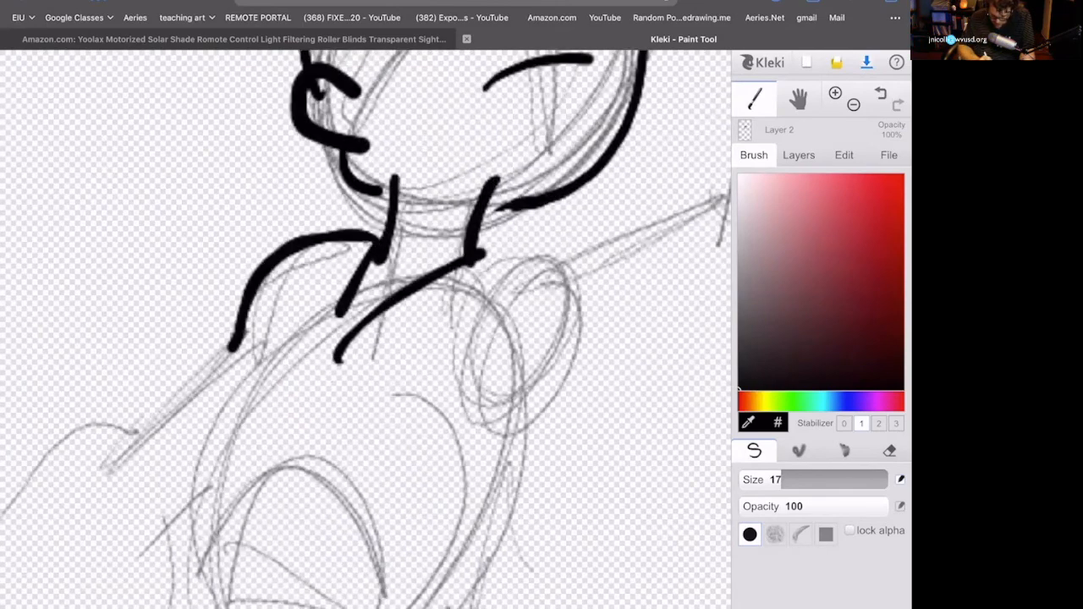
drag(339, 296, 195, 521)
scroll(558, 138, down, 3)
scroll(558, 221, down, 3)
scroll(716, 73, up, 5)
scroll(522, 225, down, 5)
scroll(421, 291, up, 4)
Ink the waist, belt line and angular shorts with side pouches over the pelvis sketch
drag(284, 275, 315, 391)
drag(381, 298, 440, 334)
mouse_move(313, 385)
mouse_down()
mouse_move(462, 341)
mouse_move(281, 462)
mouse_up()
drag(322, 411, 419, 503)
drag(402, 405, 430, 489)
drag(428, 450, 455, 431)
drag(449, 340, 491, 347)
mouse_move(482, 359)
mouse_down()
mouse_move(423, 432)
mouse_move(487, 431)
mouse_up()
drag(322, 366, 271, 416)
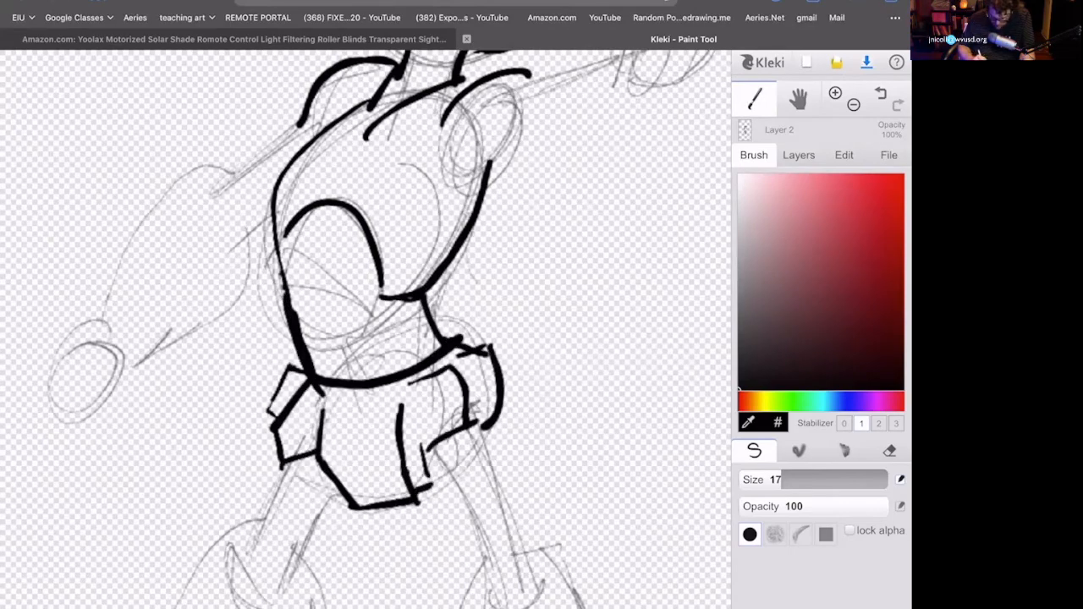
drag(414, 474, 434, 487)
Ink the lowered arm with its hand and the raised arm with its bulky forearm
scroll(423, 380, up, 3)
scroll(423, 381, down, 3)
scroll(424, 338, up, 3)
drag(364, 271, 258, 499)
drag(593, 297, 567, 499)
scroll(423, 338, down, 3)
scroll(423, 339, up, 3)
mouse_move(390, 237)
mouse_down()
mouse_move(342, 321)
mouse_move(279, 495)
mouse_up()
drag(381, 364, 296, 529)
Ink both legs from the shorts down into the flared lower legs
scroll(331, 266, down, 3)
drag(314, 97, 322, 288)
drag(386, 109, 423, 339)
drag(415, 127, 398, 364)
drag(330, 292, 211, 423)
Ink the chest lines with a small oval emblem and the belly details on the torso
scroll(269, 201, up, 3)
drag(270, 263, 338, 242)
drag(347, 254, 402, 227)
drag(292, 309, 321, 432)
scroll(339, 338, down, 3)
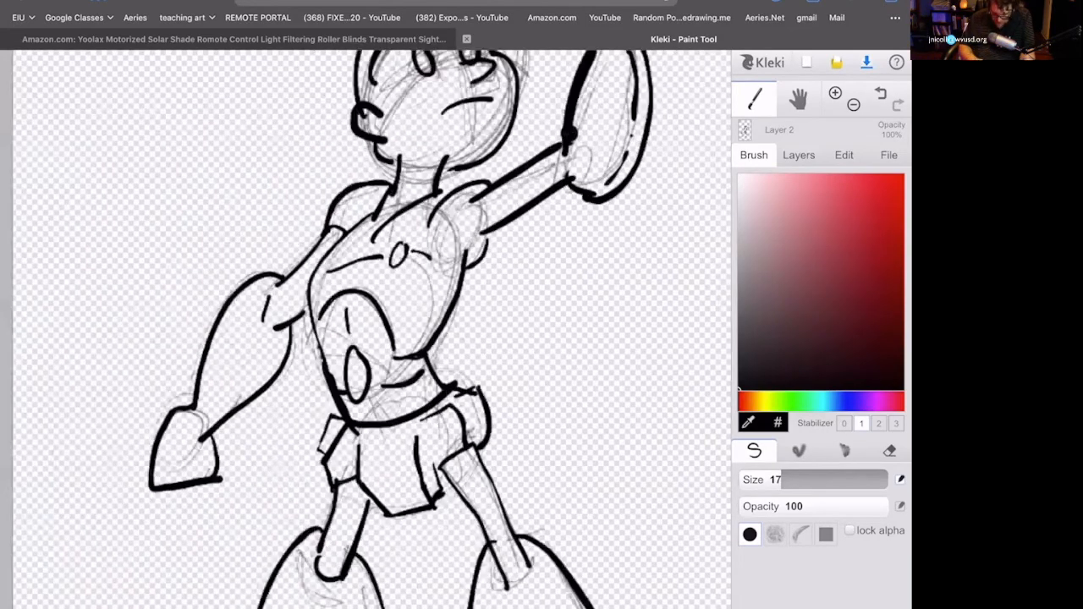
Finish the line art with the remaining strokes on the raised fist, torso and eyes
scroll(338, 254, up, 3)
drag(423, 194, 440, 305)
scroll(467, 200, down, 3)
scroll(373, 212, up, 5)
drag(407, 273, 408, 312)
drag(311, 303, 314, 346)
scroll(430, 153, down, 5)
Hide the sketch by setting Layer 1's opacity to 0%, add a new layer, and move Layer 2 to the bottom of the stack
click(799, 155)
drag(897, 273, 769, 272)
click(749, 186)
drag(821, 246, 821, 287)
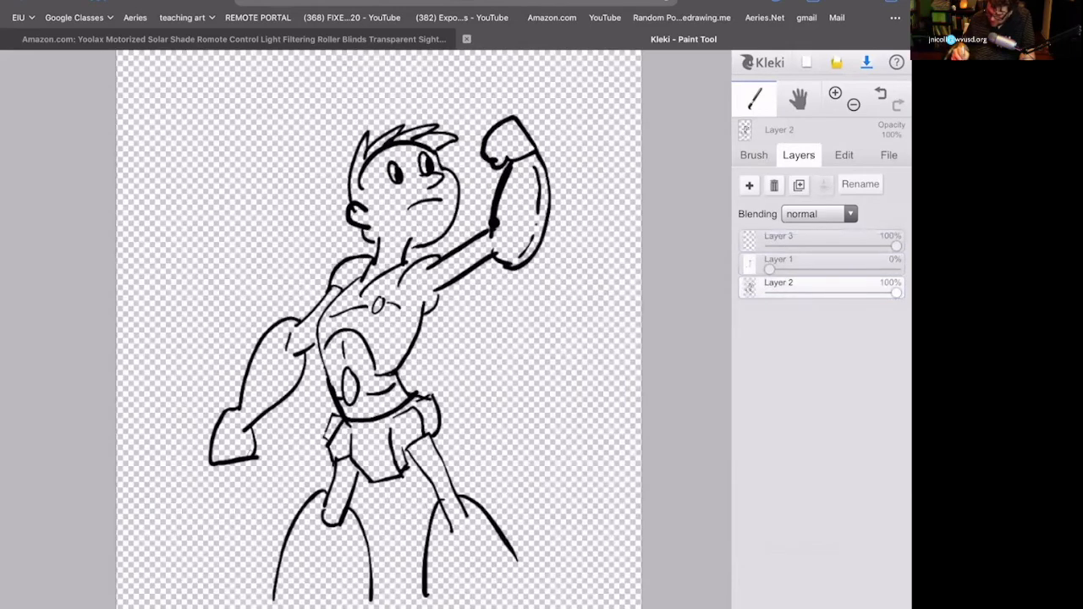
Place Layer 3 beneath the line art and brush broad light grey strokes on it behind the whole figure
click(754, 155)
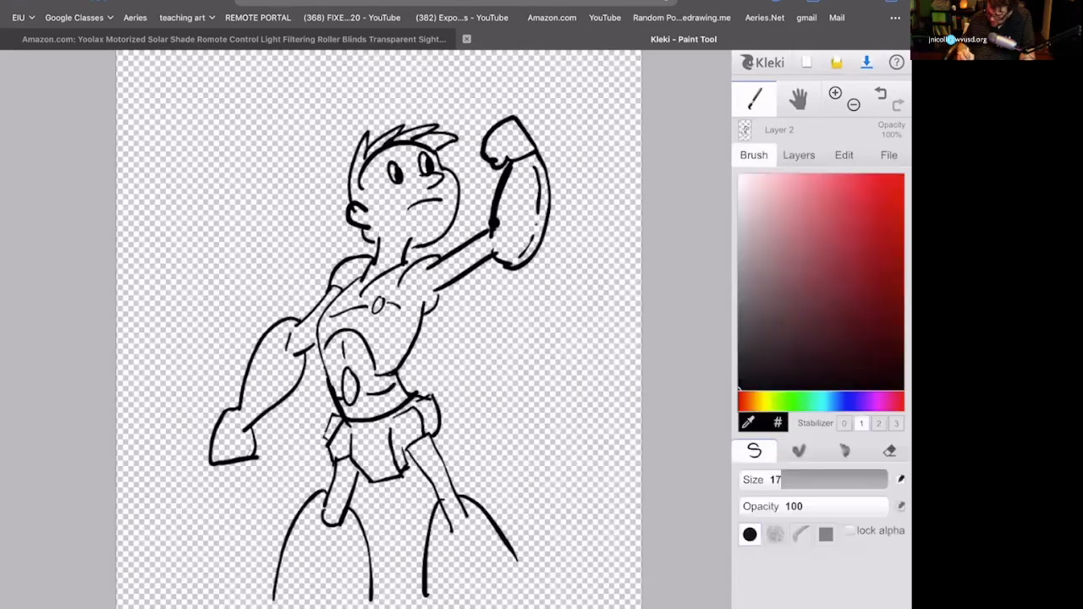
click(800, 155)
click(779, 283)
mouse_move(453, 119)
mouse_down()
mouse_move(337, 243)
mouse_move(370, 424)
mouse_move(467, 512)
mouse_move(200, 407)
mouse_move(208, 508)
mouse_up()
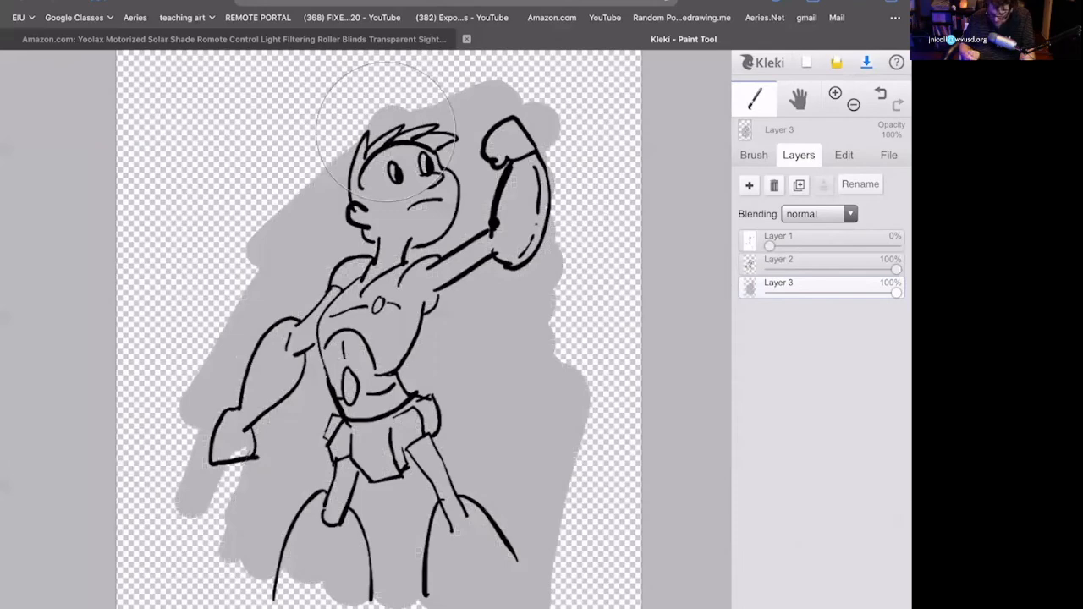
drag(386, 131, 237, 288)
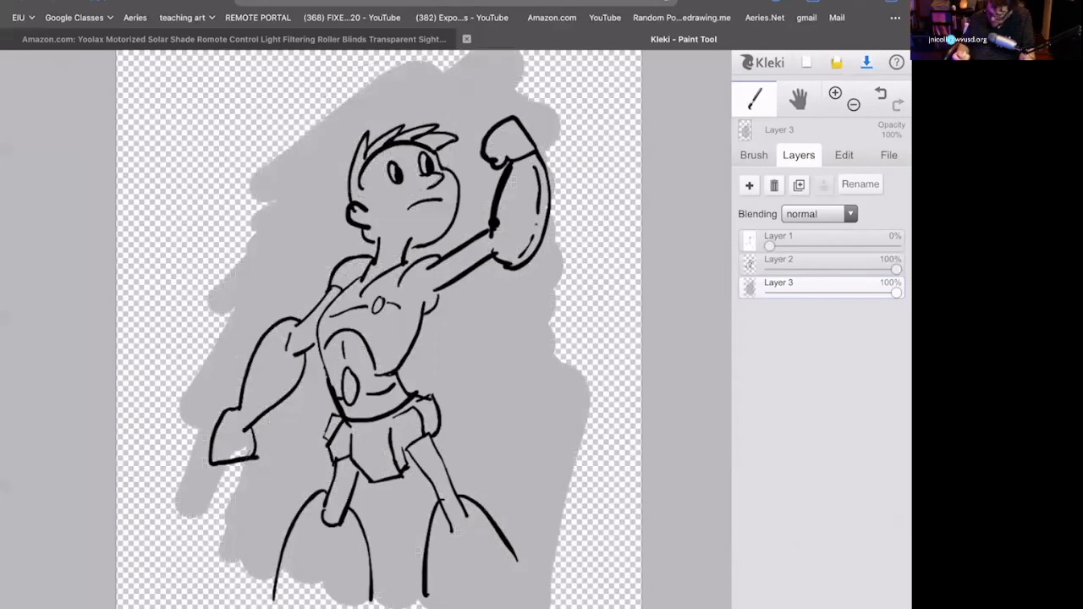
On Layer 2, draw thin curved black bands across the neck with a size 9 brush
click(779, 259)
scroll(403, 240, up, 5)
key(b)
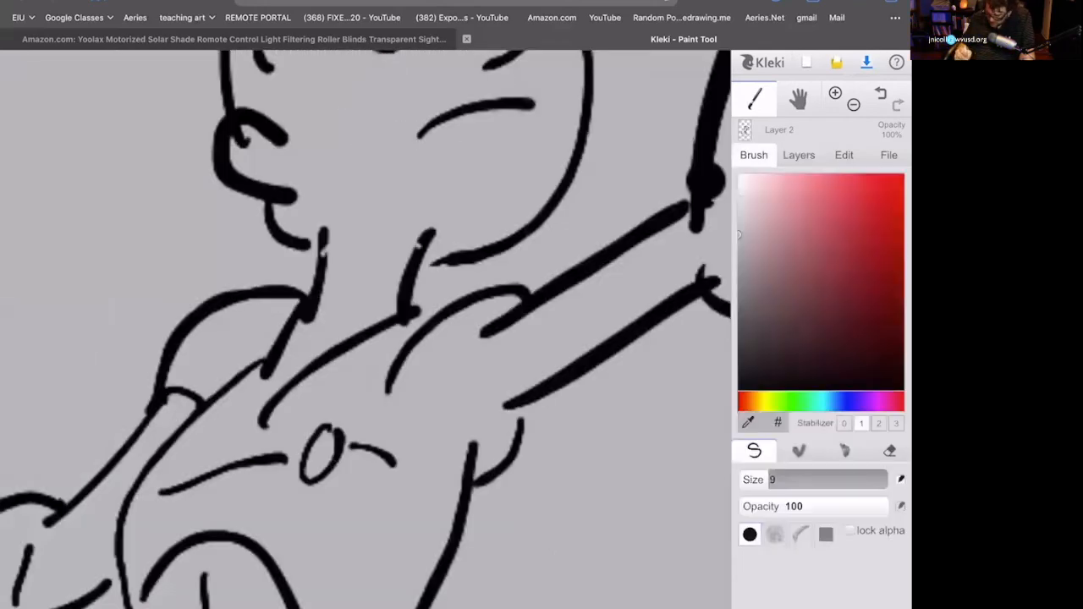
drag(330, 254, 422, 210)
drag(326, 283, 422, 240)
drag(320, 303, 401, 276)
drag(293, 345, 391, 302)
Draw matching thin bands across the raised arm and the upper part of the lowered arm
scroll(468, 266, down, 5)
drag(529, 249, 504, 295)
drag(571, 234, 541, 279)
mouse_move(144, 385)
mouse_down()
mouse_move(182, 315)
mouse_move(247, 279)
mouse_up()
drag(250, 269, 237, 298)
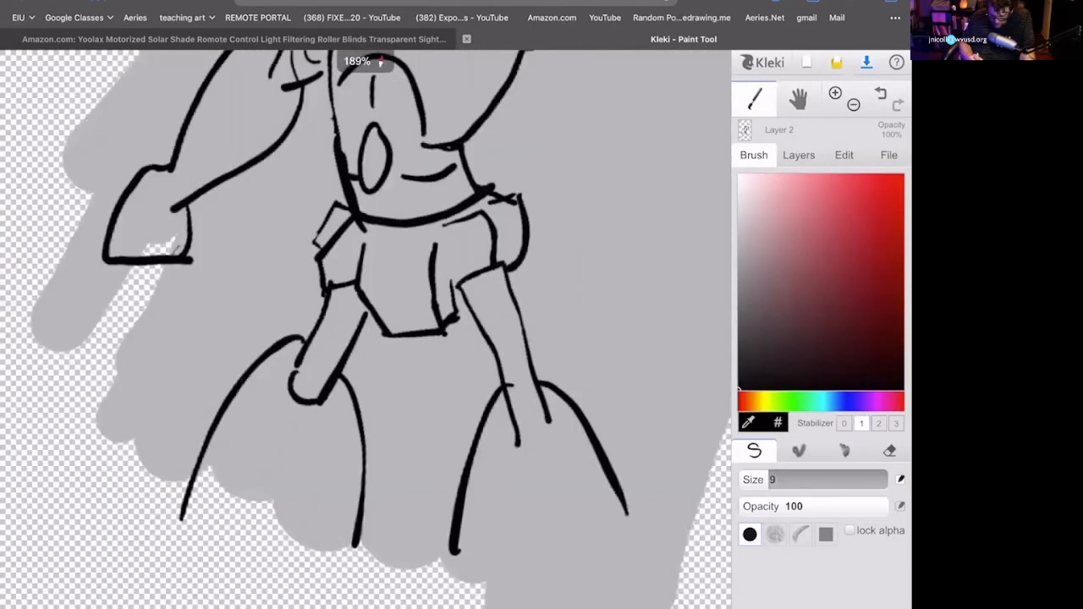
Draw thin black bands across both thin upper legs between the shorts and the flared lower legs
mouse_move(467, 272)
mouse_down()
mouse_move(506, 306)
mouse_move(555, 436)
mouse_up()
mouse_move(329, 298)
mouse_down()
mouse_move(366, 311)
mouse_move(351, 347)
mouse_up()
drag(295, 372, 320, 385)
scroll(365, 330, up, 5)
scroll(366, 330, down, 8)
scroll(366, 330, up, 2)
drag(410, 432, 375, 311)
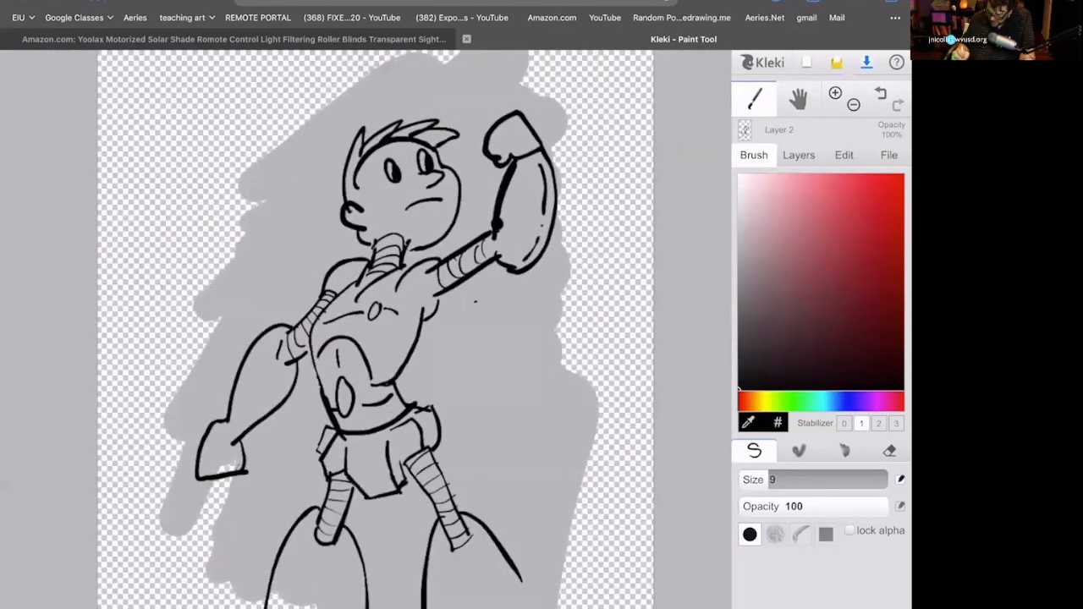
Add a new layer directly above the grey Layer 3 and make a small test scribble beside the figure
click(798, 155)
click(796, 285)
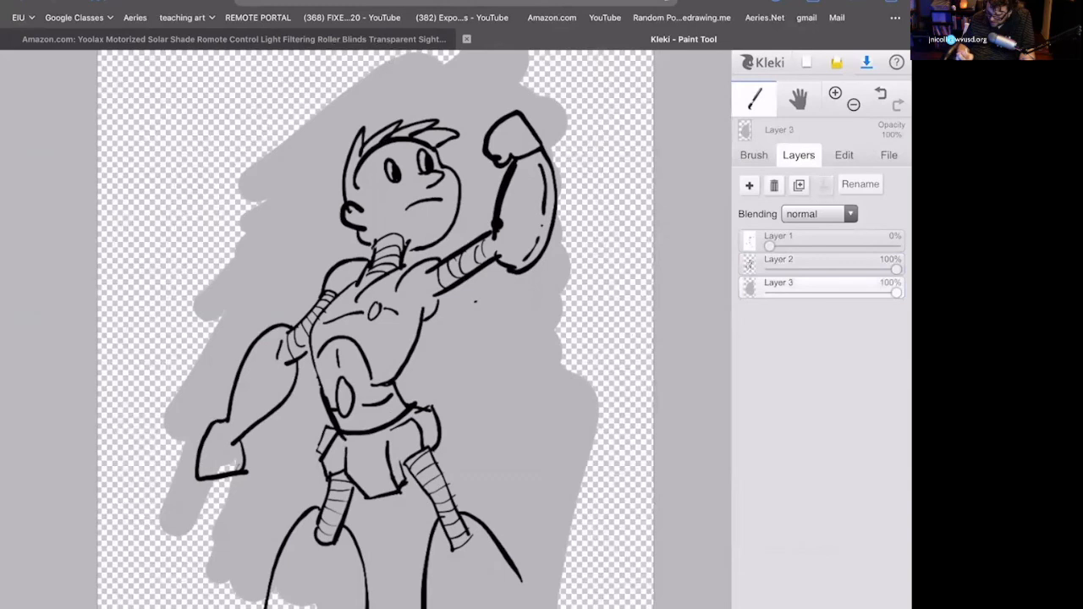
click(749, 184)
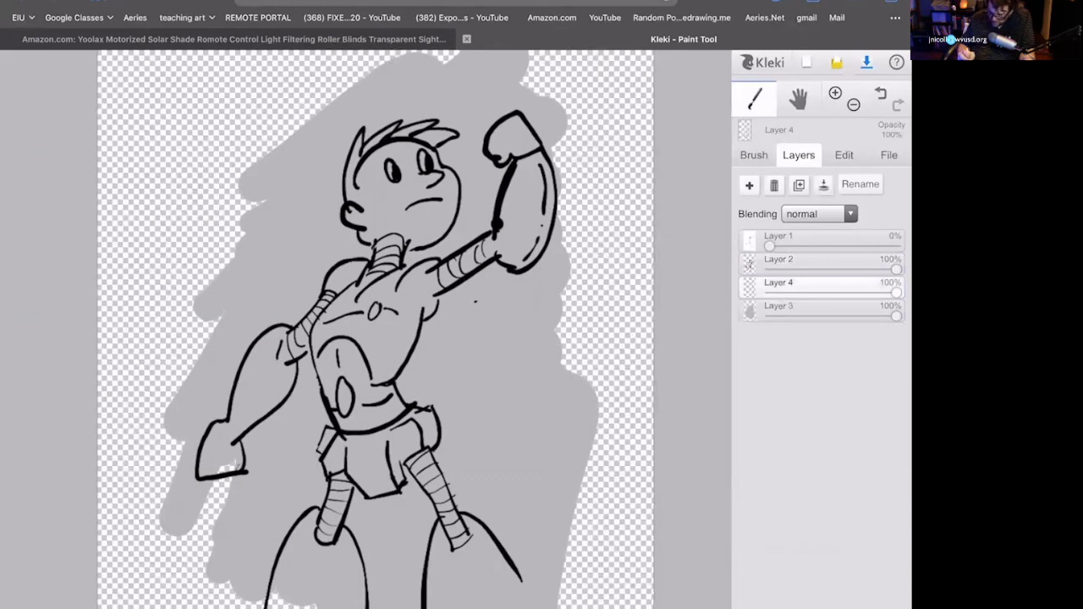
drag(535, 318, 539, 362)
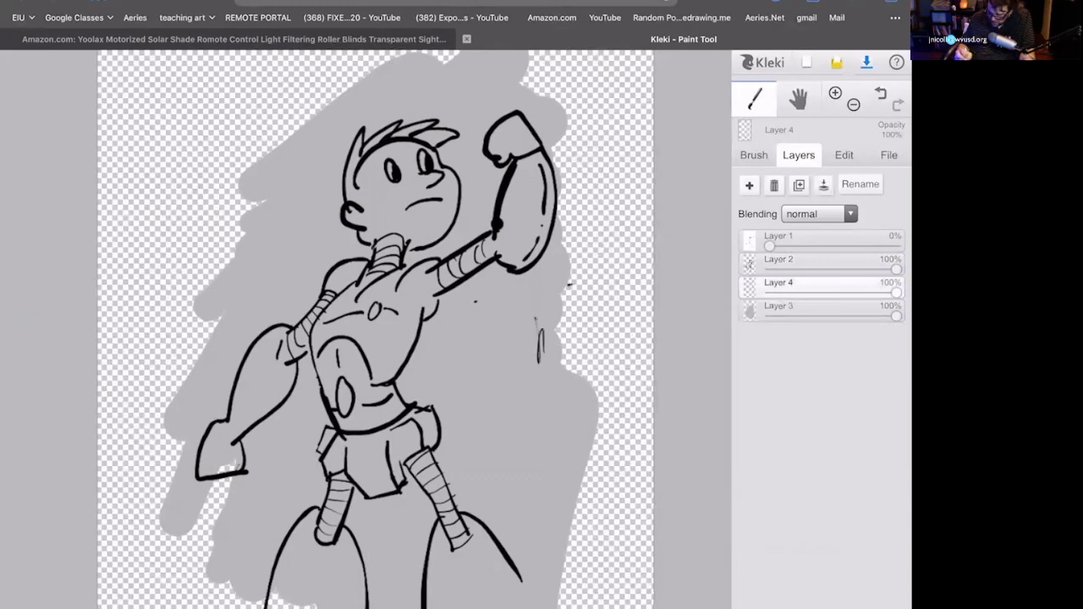
Paint white size 9 highlights on the raised arm, shoulders, lowered arm and torso on Layer 4
key(b)
scroll(364, 330, up, 2)
drag(516, 127, 495, 233)
mouse_move(330, 222)
mouse_down()
mouse_move(280, 322)
mouse_move(173, 373)
mouse_up()
drag(279, 275, 233, 335)
scroll(364, 330, down, 2)
mouse_move(373, 306)
mouse_down()
mouse_move(339, 369)
mouse_move(393, 422)
mouse_move(396, 452)
mouse_up()
Add white highlight strokes to the shorts and the flared lower legs
scroll(364, 330, up, 3)
drag(497, 352, 482, 384)
drag(526, 328, 511, 376)
drag(374, 428, 369, 462)
drag(508, 413, 547, 466)
scroll(364, 331, down, 2)
scroll(364, 331, down, 1)
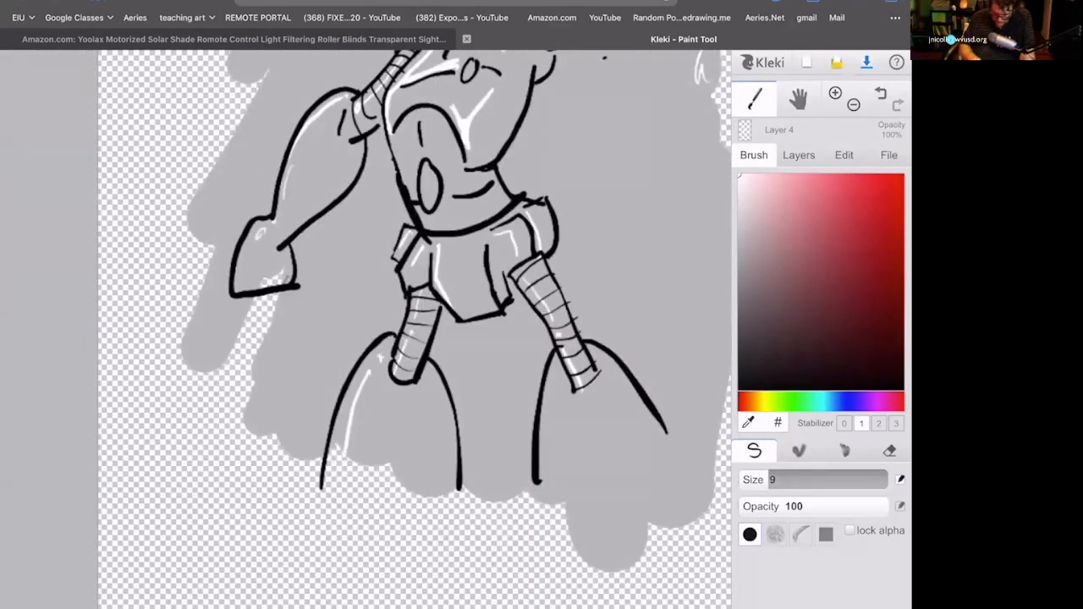
Paint white highlights on the hair, forehead, eyes, cheek, nose, ear and neck
scroll(364, 211, up, 3)
scroll(364, 330, up, 2)
scroll(364, 330, down, 2)
mouse_move(415, 144)
mouse_down()
mouse_move(398, 246)
mouse_move(487, 114)
mouse_up()
drag(436, 182, 428, 208)
drag(529, 224, 525, 238)
drag(464, 259, 481, 247)
drag(415, 349, 440, 337)
drag(584, 227, 618, 200)
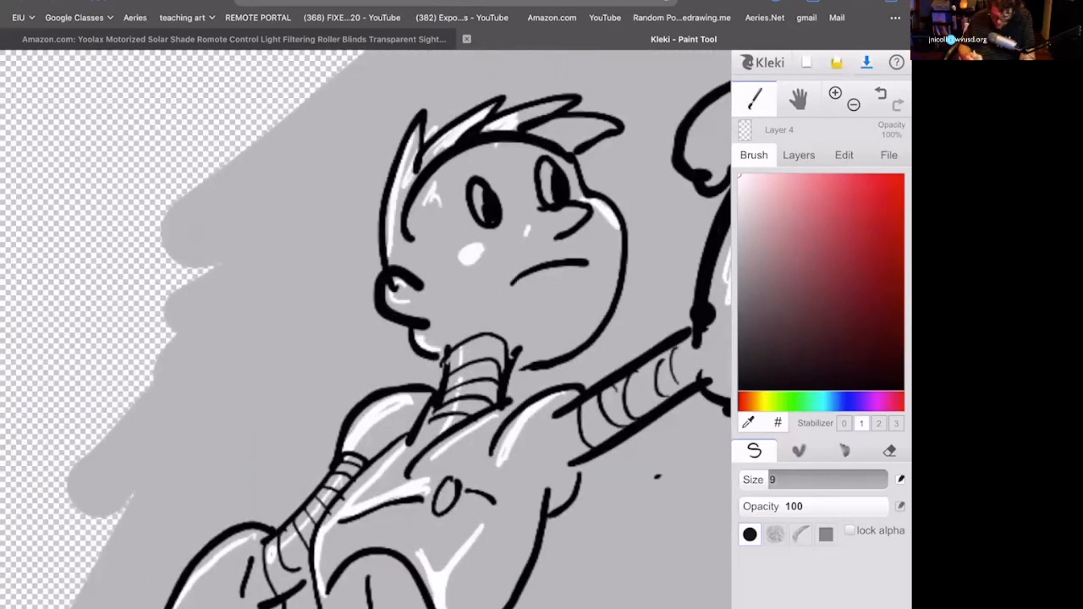
Add a new empty layer above Layer 1 at the top of the stack
click(799, 154)
click(813, 241)
click(749, 184)
scroll(364, 330, down, 2)
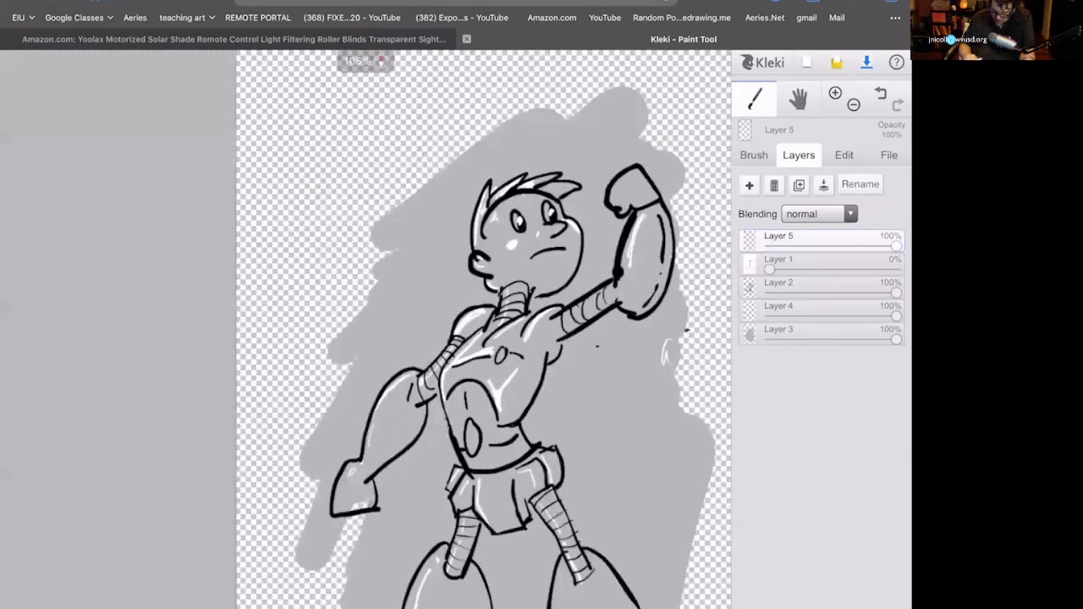
scroll(483, 330, down, 2)
scroll(484, 305, up, 3)
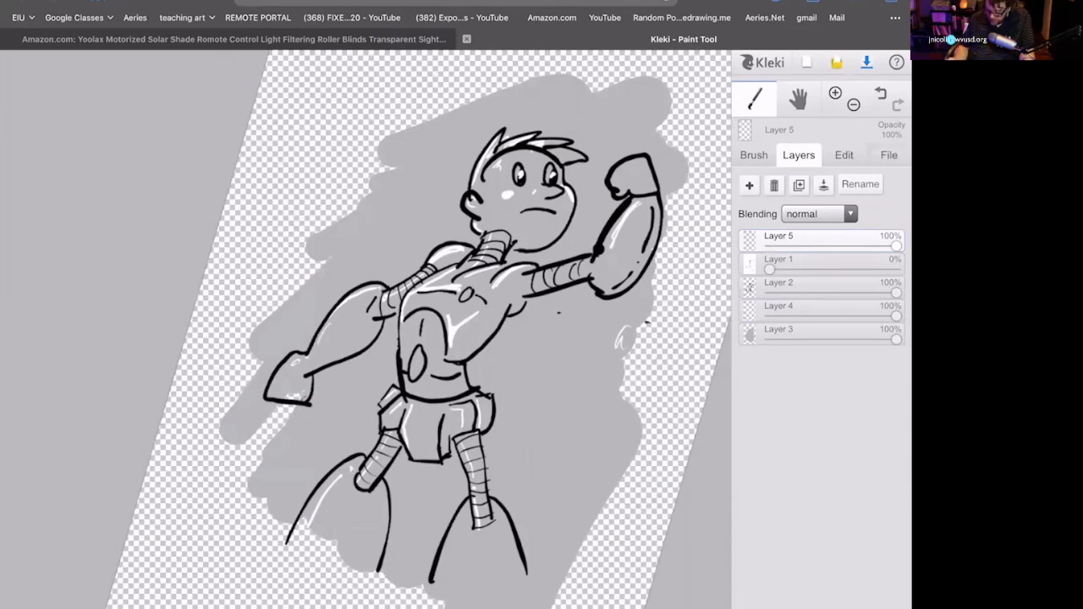
Store the current image in the browser storage and dismiss the confirmation
click(888, 155)
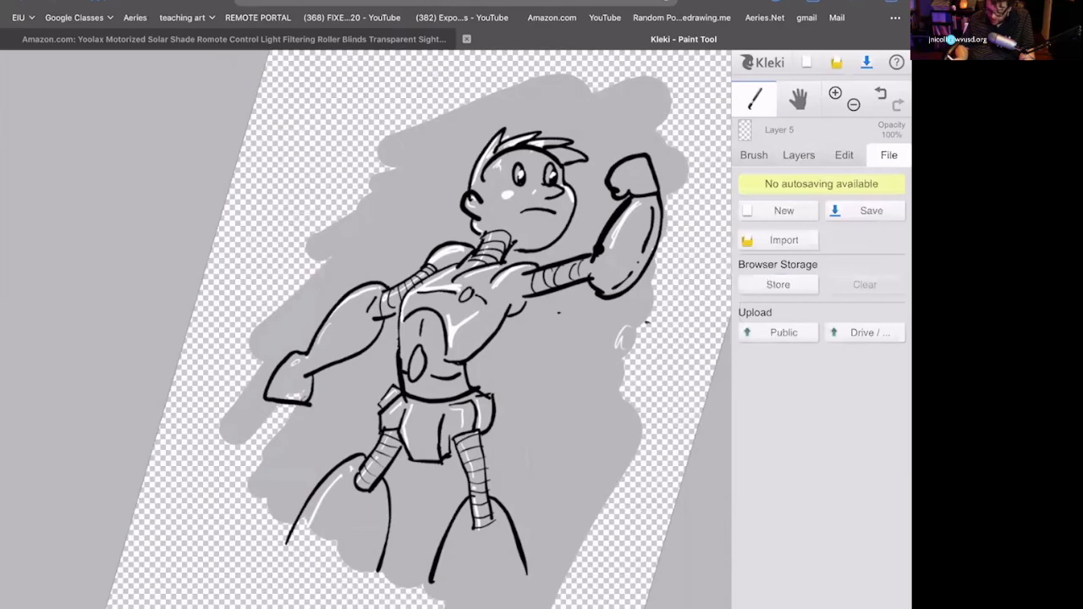
click(778, 284)
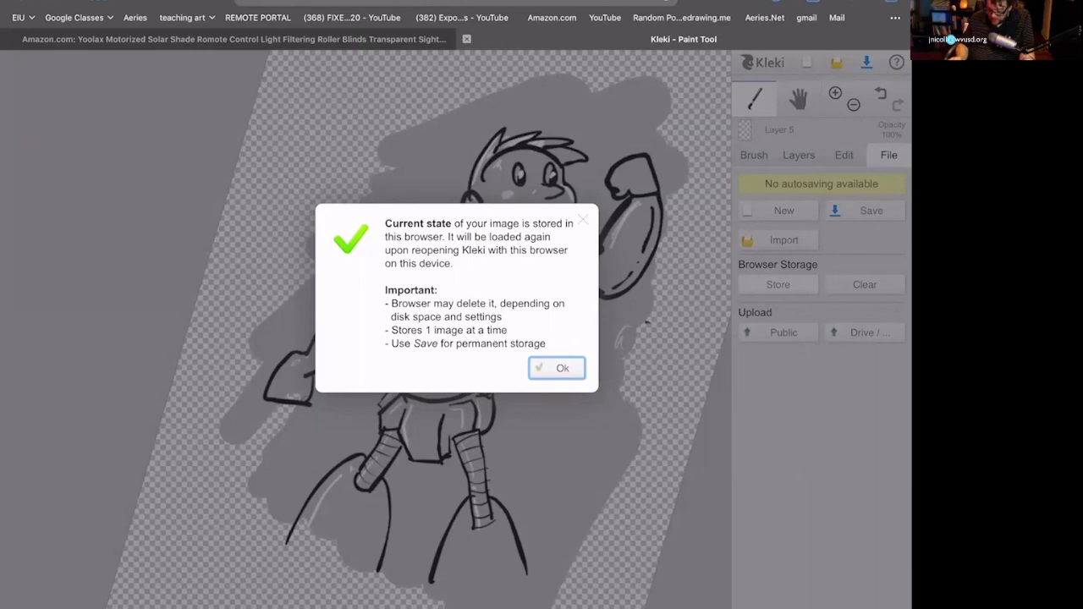
key(Return)
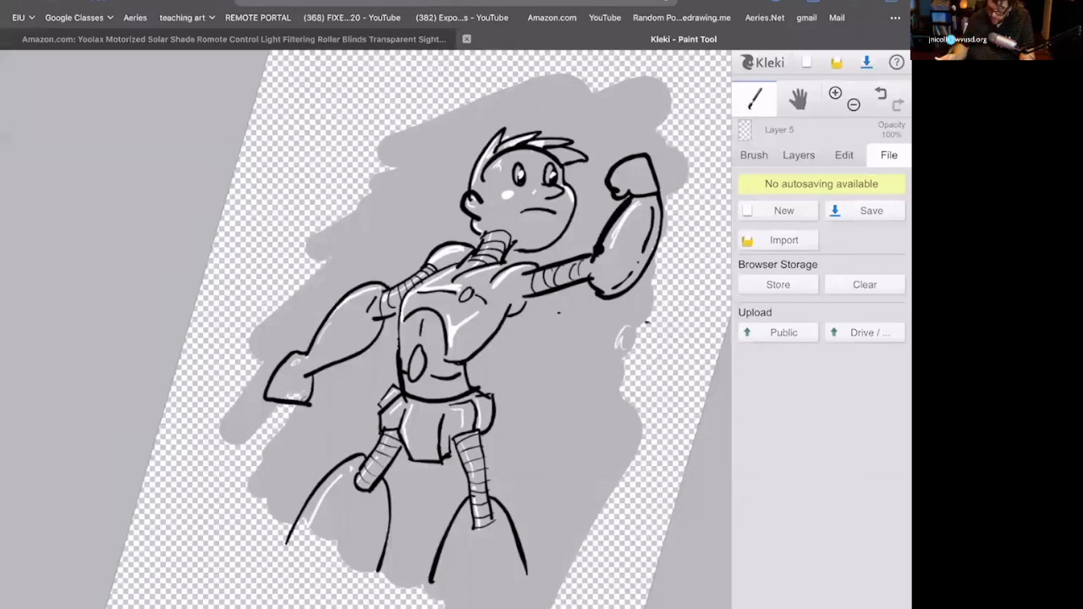
Hide the white highlights and grey backing by setting the opacity of Layer 4 and Layer 3 to 0%
click(798, 155)
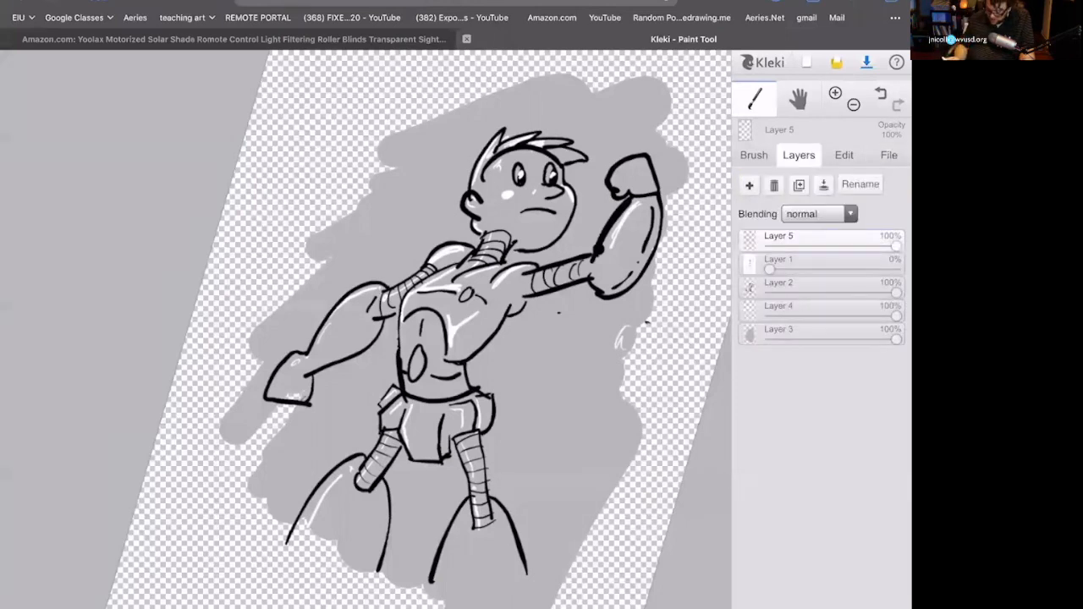
drag(897, 316, 769, 316)
click(796, 330)
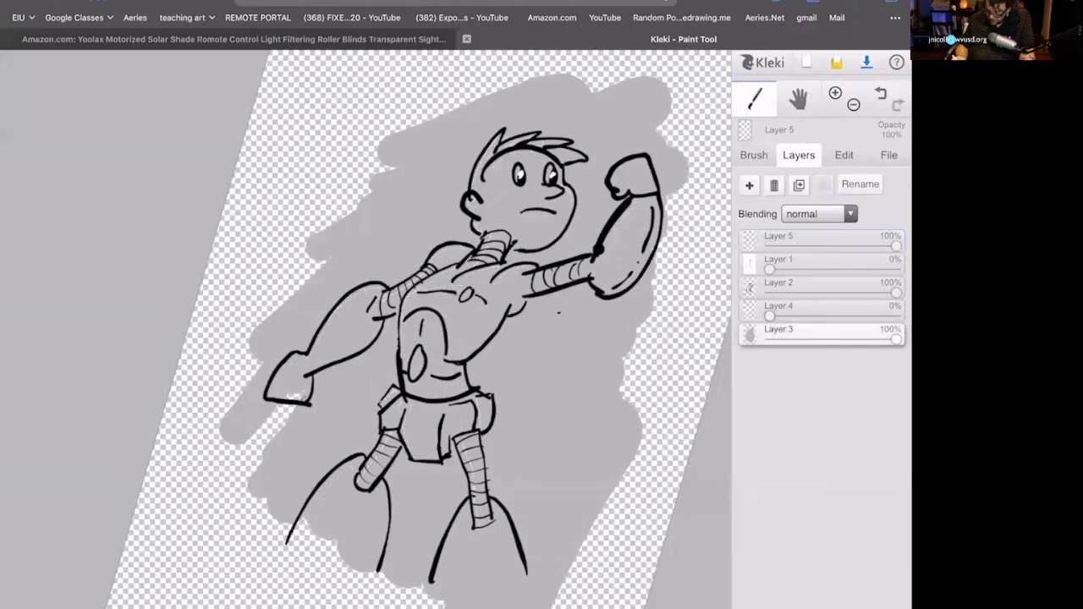
drag(897, 339, 770, 340)
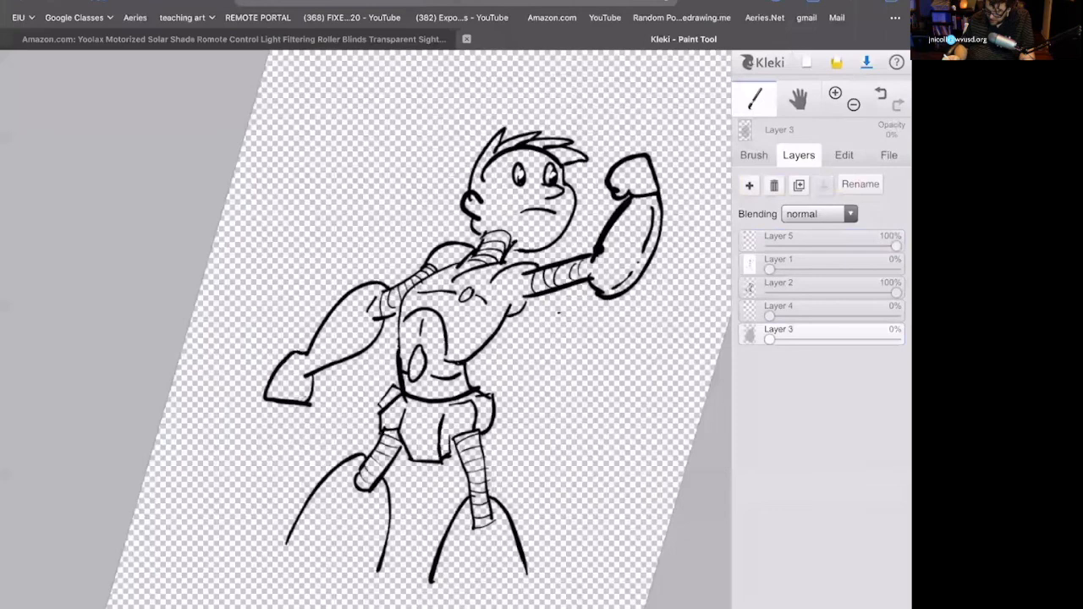
Save the line art as a PNG and download 2020_08_17_Kleki.png
click(889, 155)
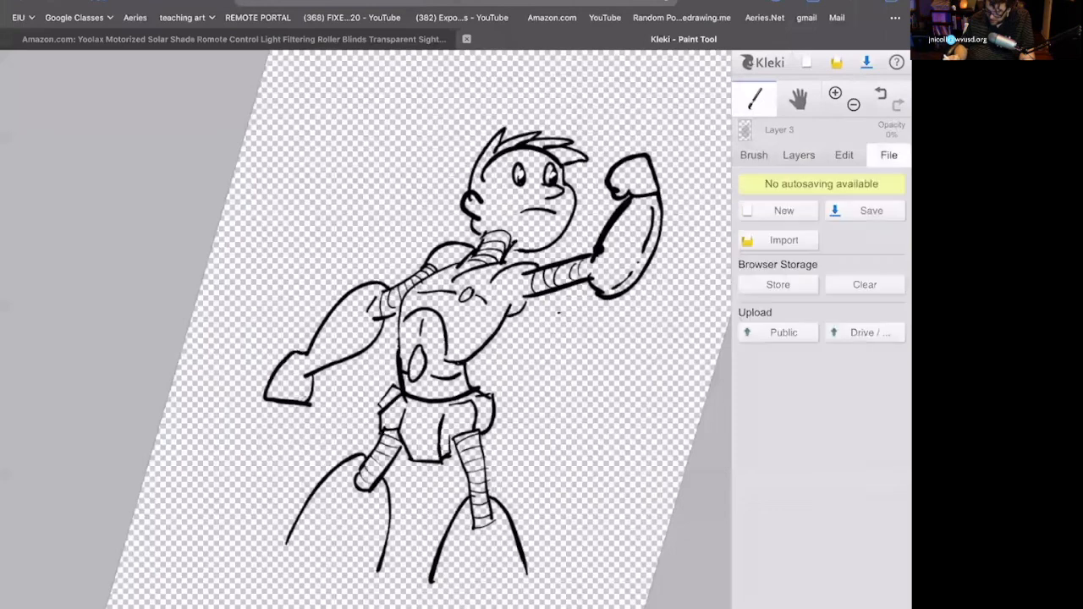
key(ctrl+s)
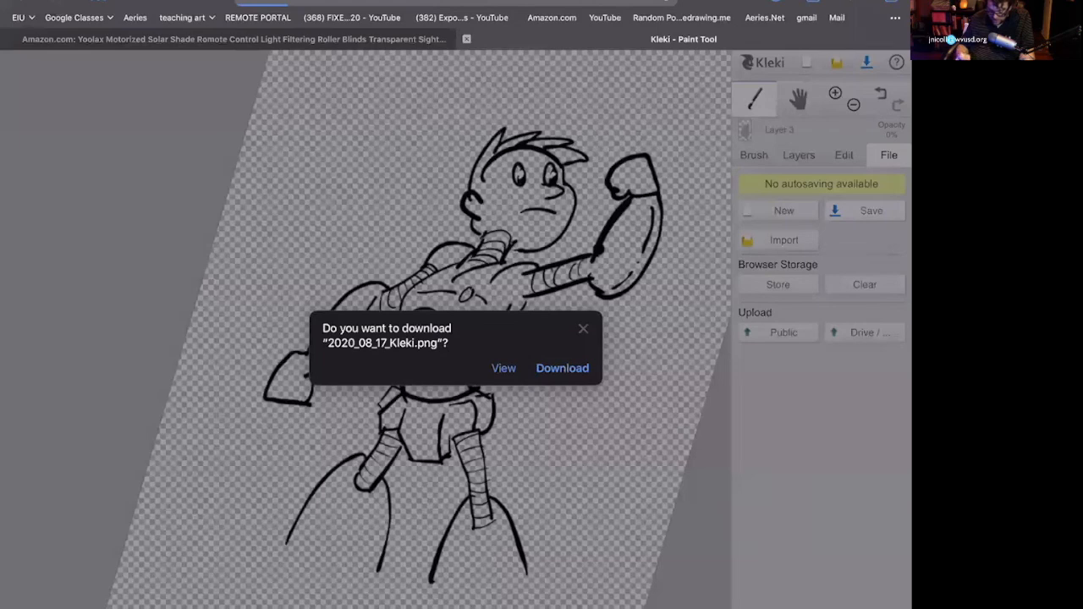
key(Return)
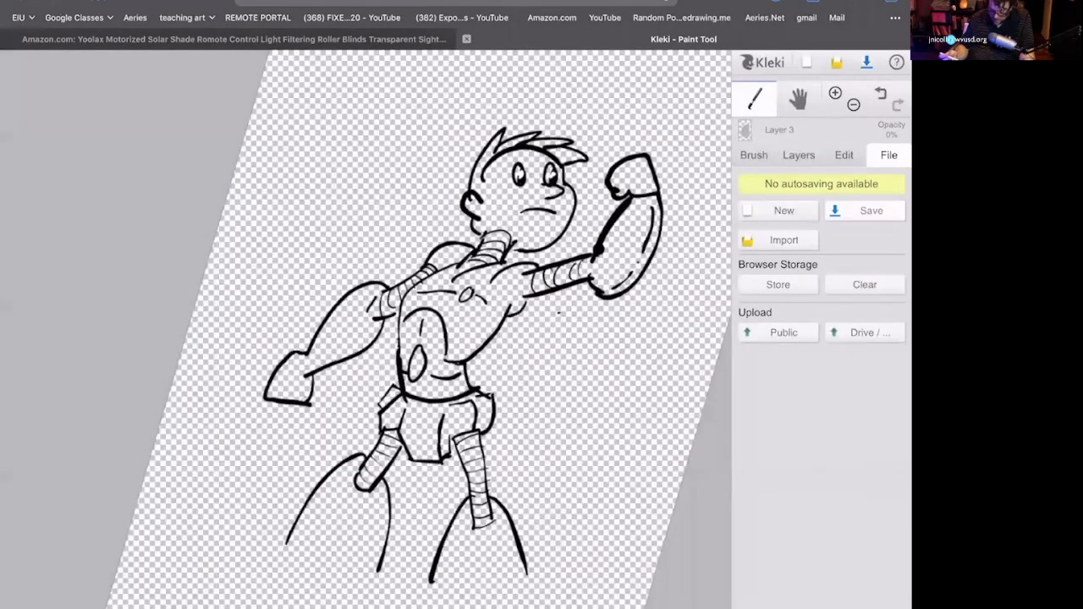